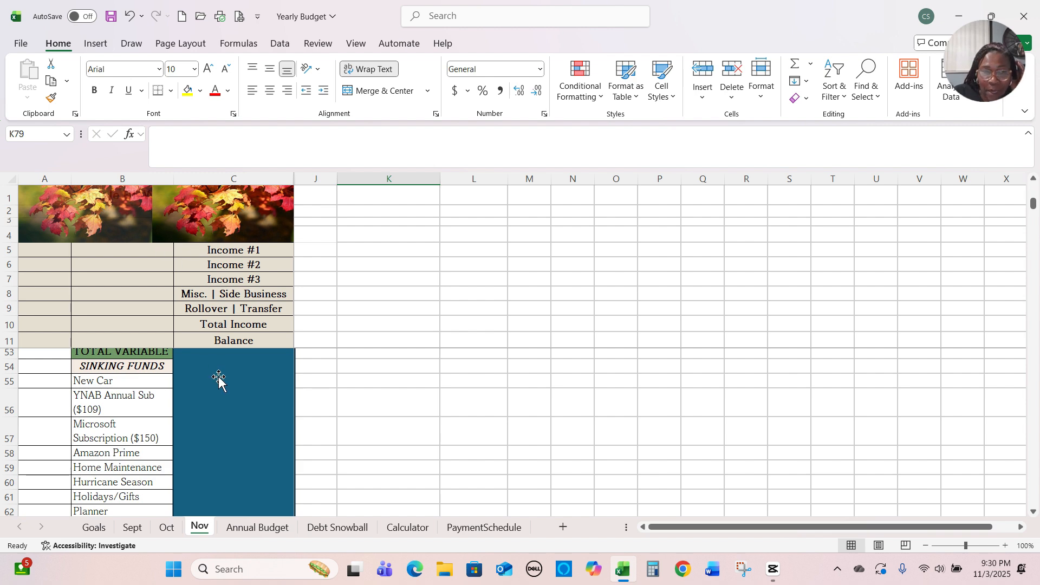
Examine the Oct and Sept budget sheets and the totals section at the end of the Nov sheet.
click(166, 527)
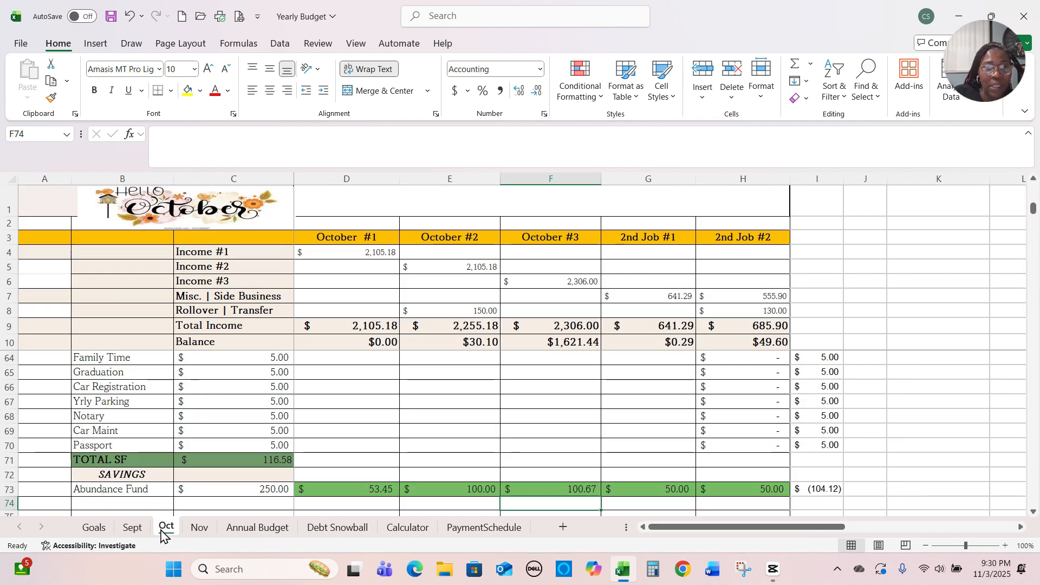
scroll(175, 281, up, 1)
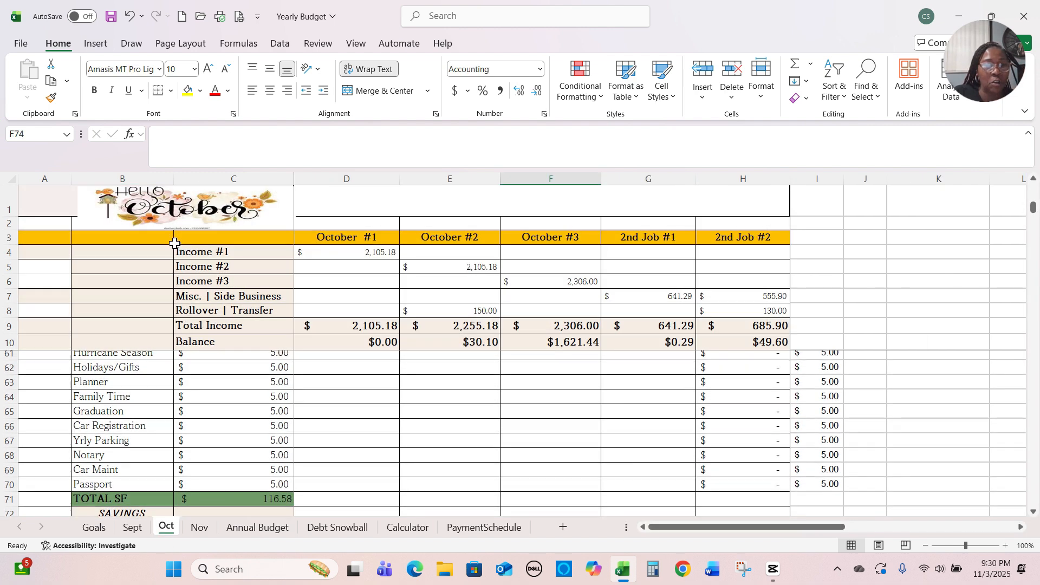
click(132, 527)
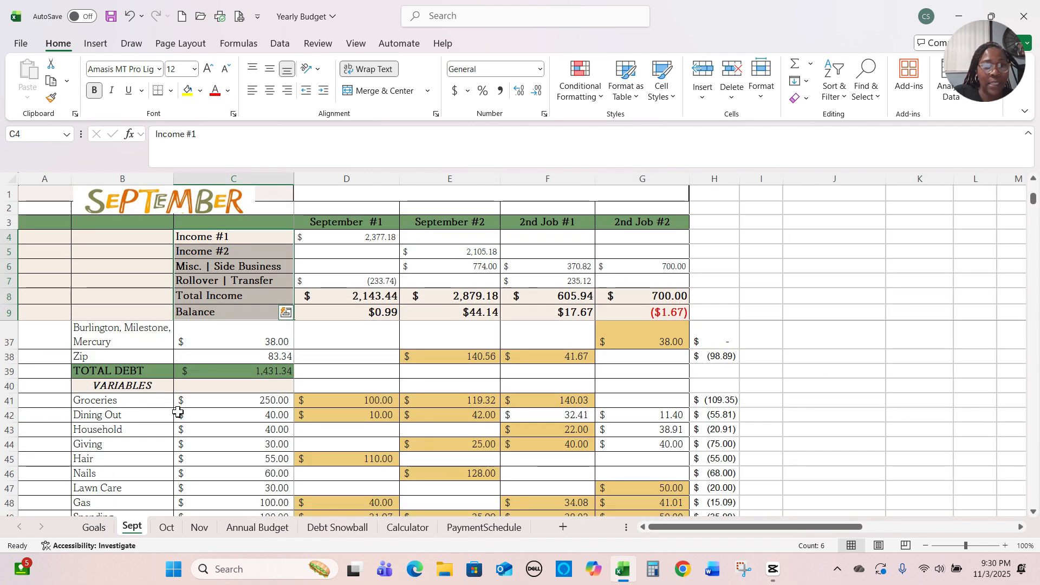
click(199, 527)
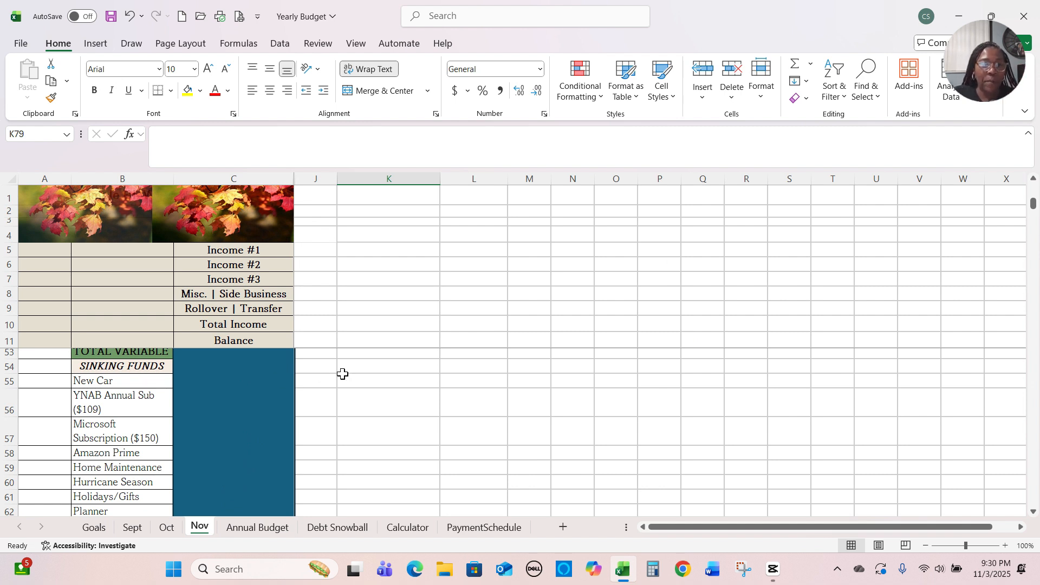
scroll(342, 374, down, 9)
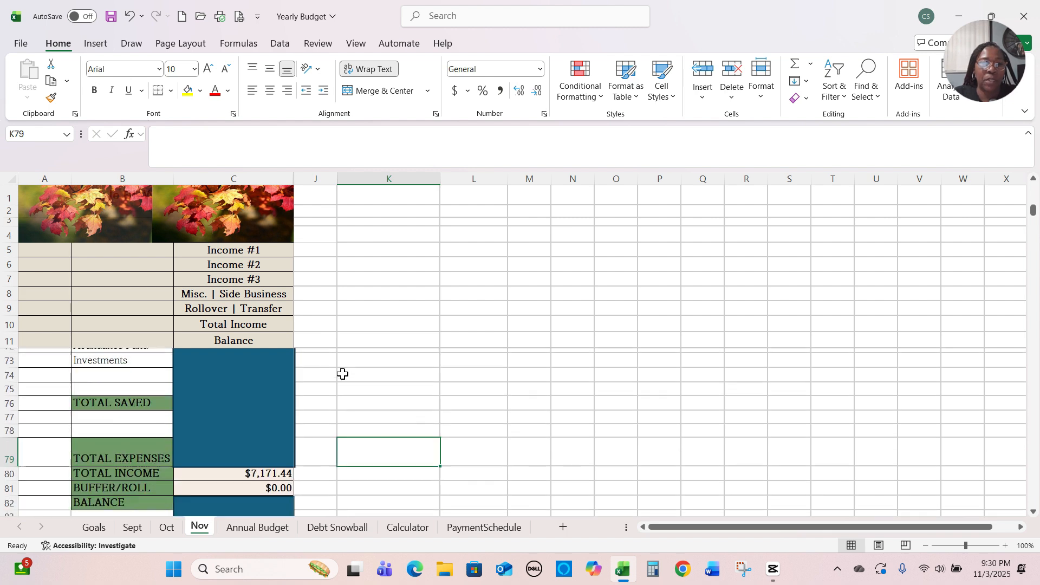
scroll(325, 385, up, 1)
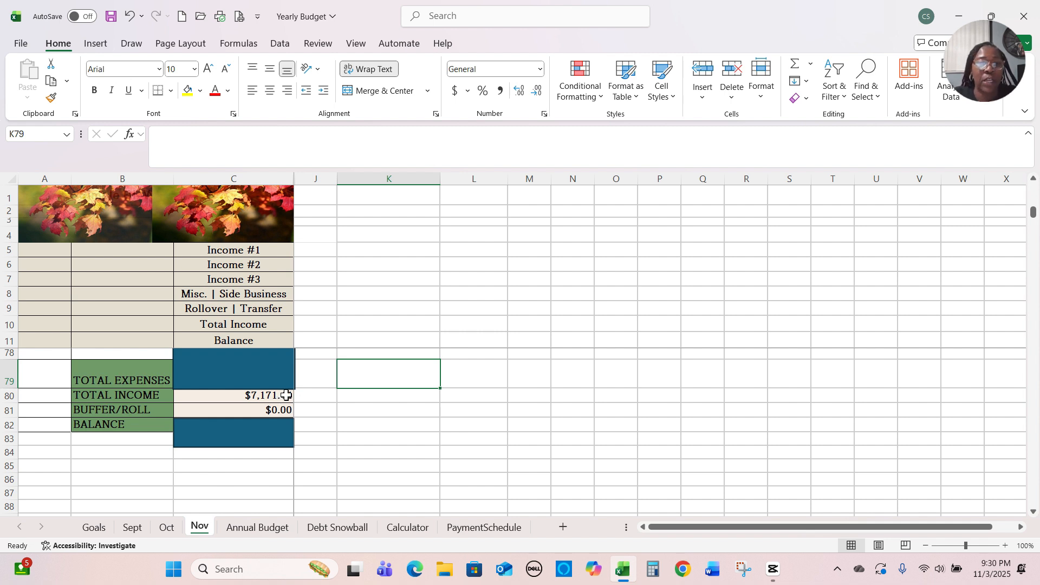
Move the blue cover rectangle down the Nov sheet's Amount column to uncover the Mortgage through Internet amounts in rows 14 to 18.
scroll(286, 396, up, 14)
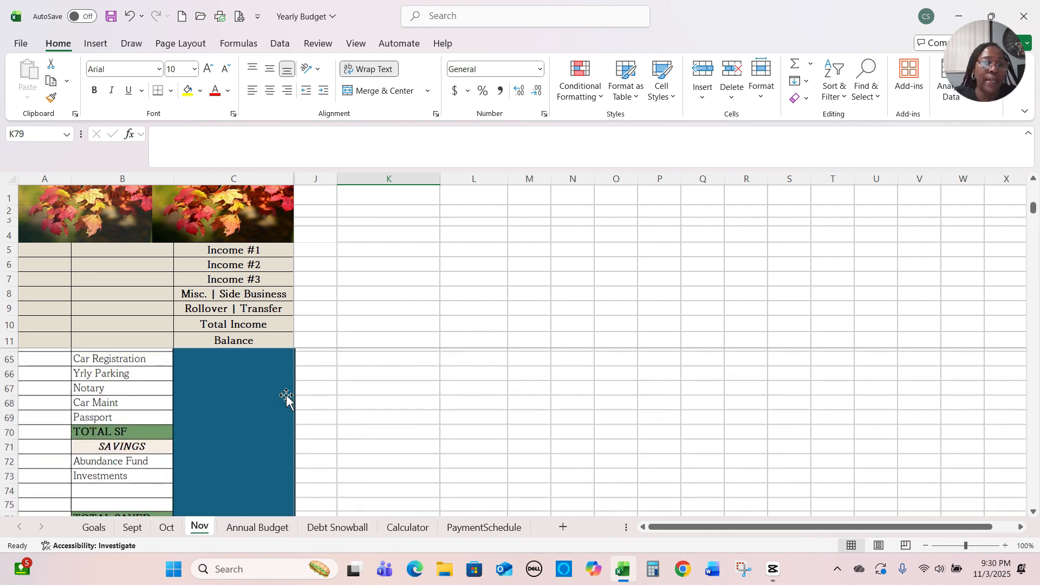
scroll(286, 396, up, 8)
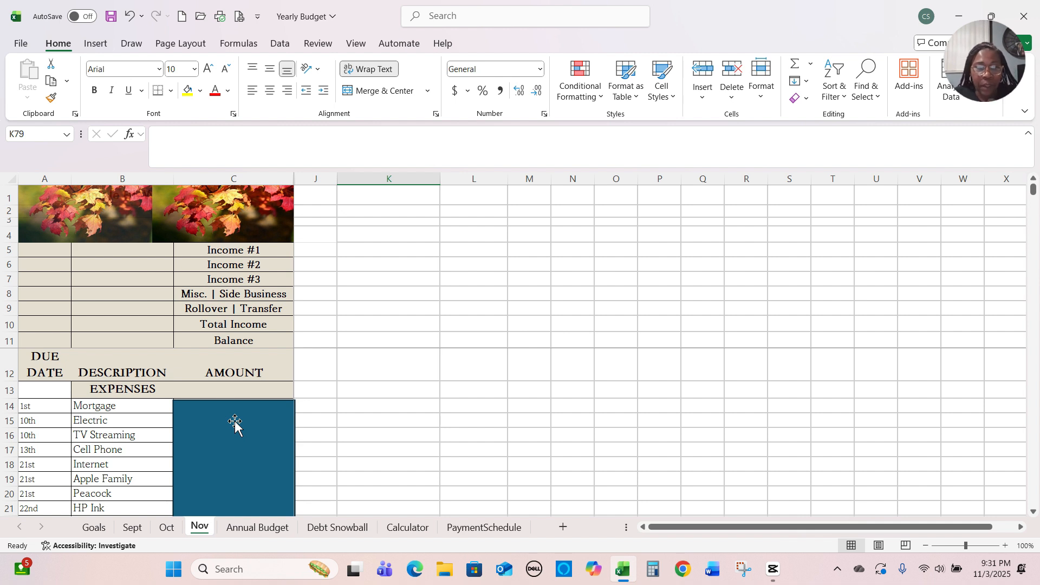
drag(235, 422, 235, 439)
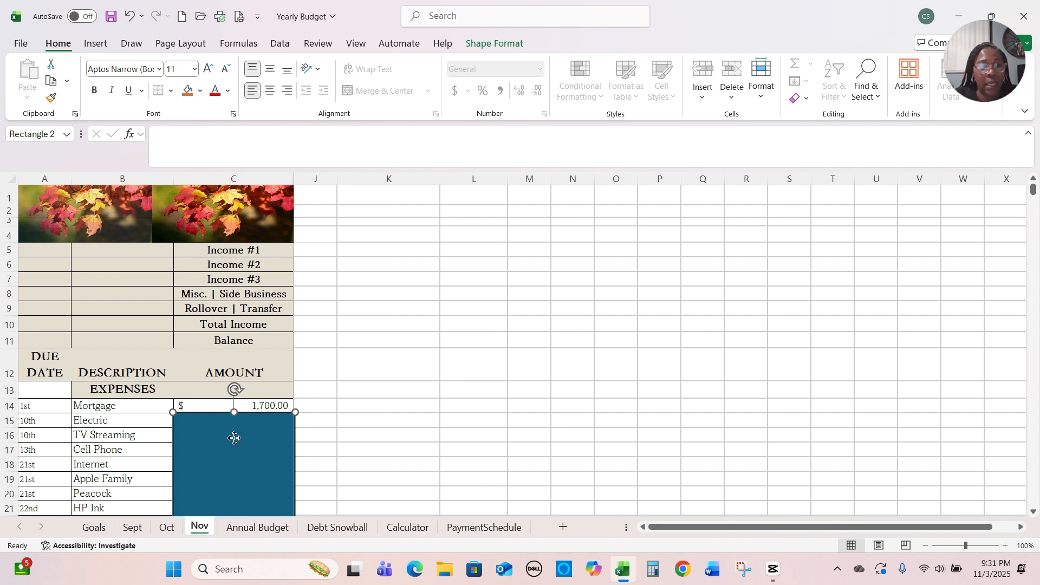
drag(235, 438, 234, 454)
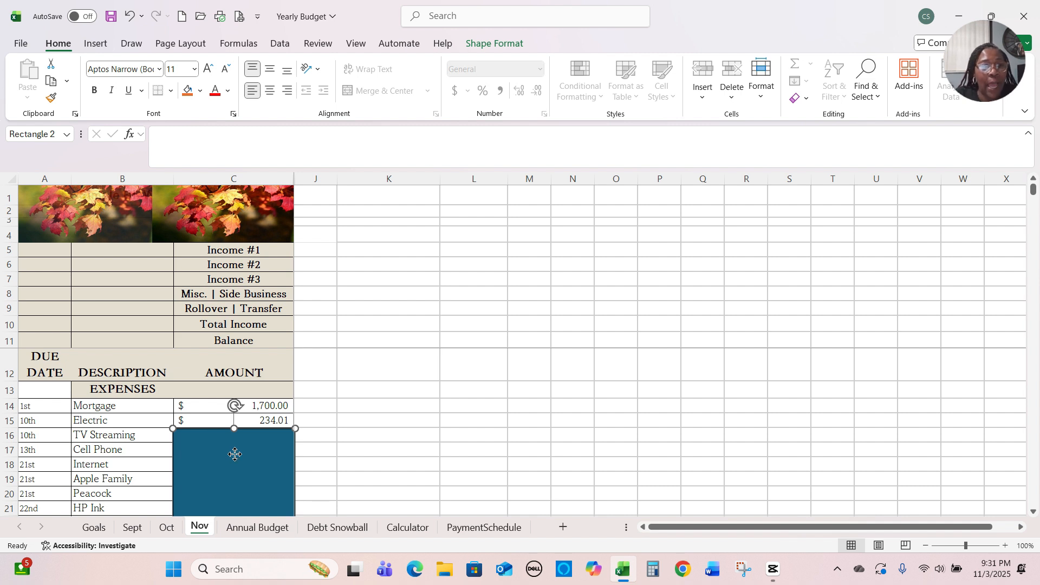
drag(234, 454, 235, 478)
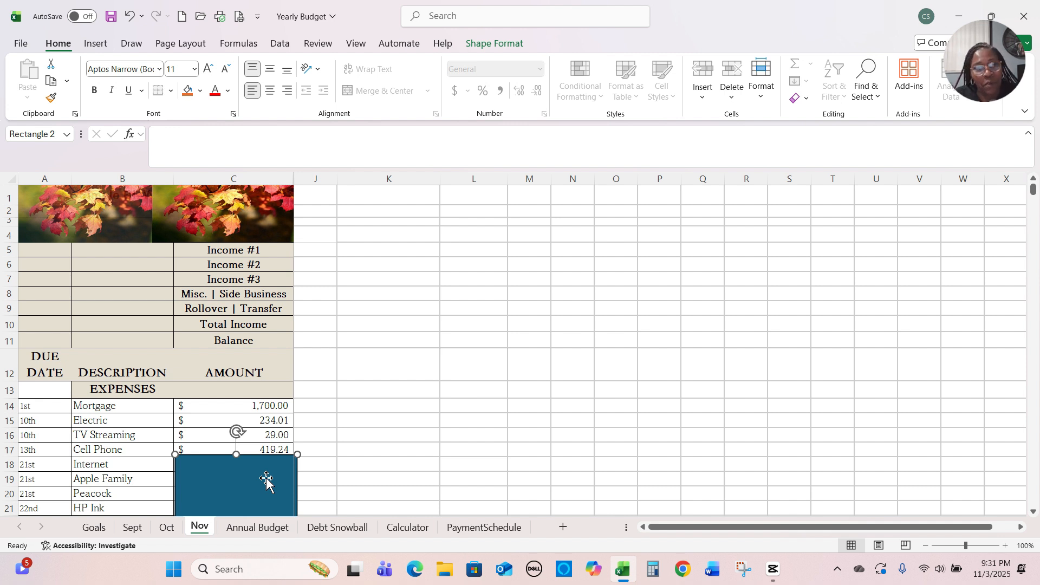
drag(265, 478, 266, 496)
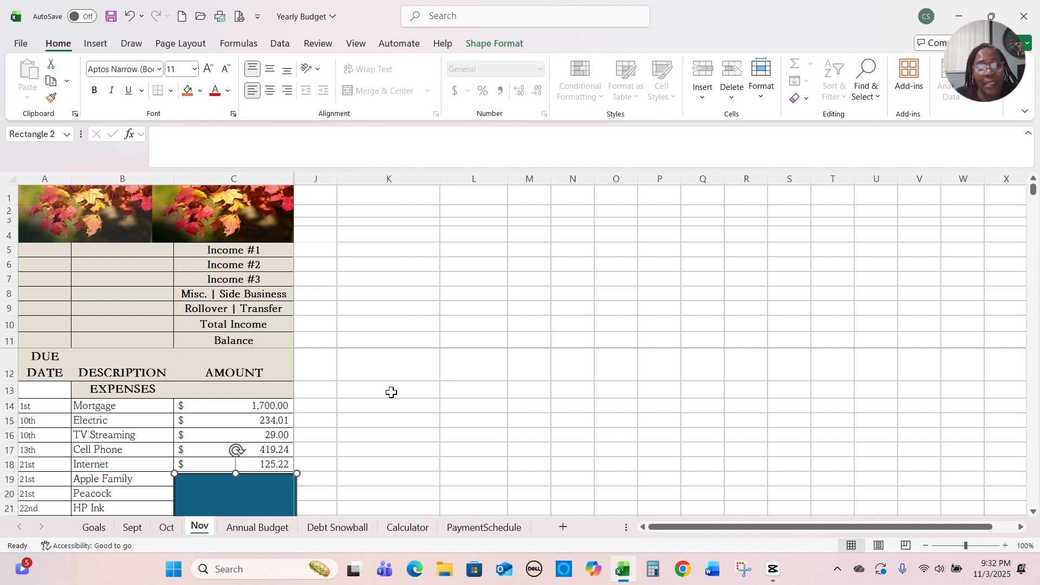
Shift the cover rectangle further down to uncover the Apple Family through Car Insurance amounts in rows 19 to 24.
scroll(392, 393, down, 2)
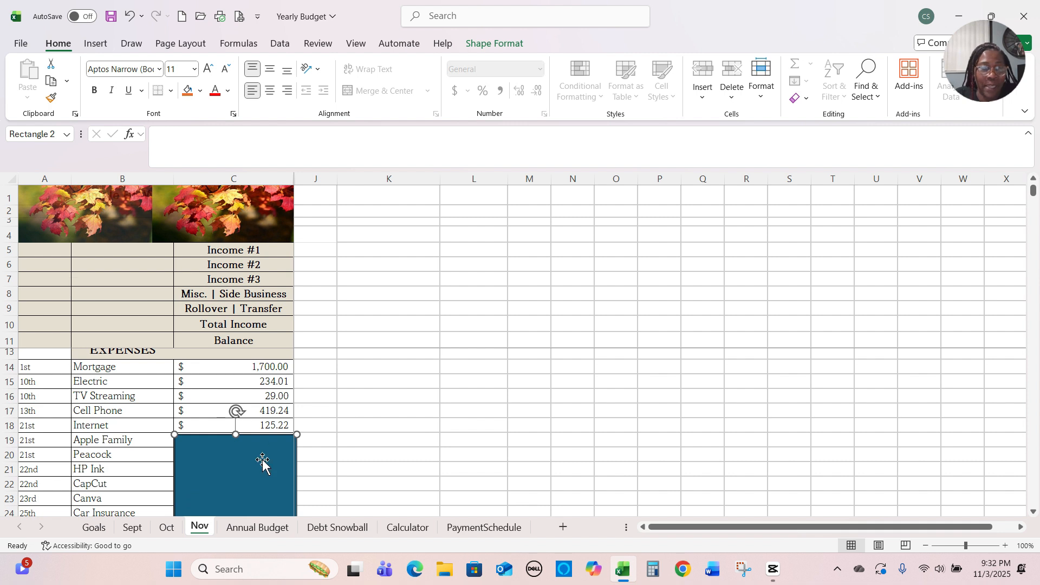
drag(259, 466, 260, 497)
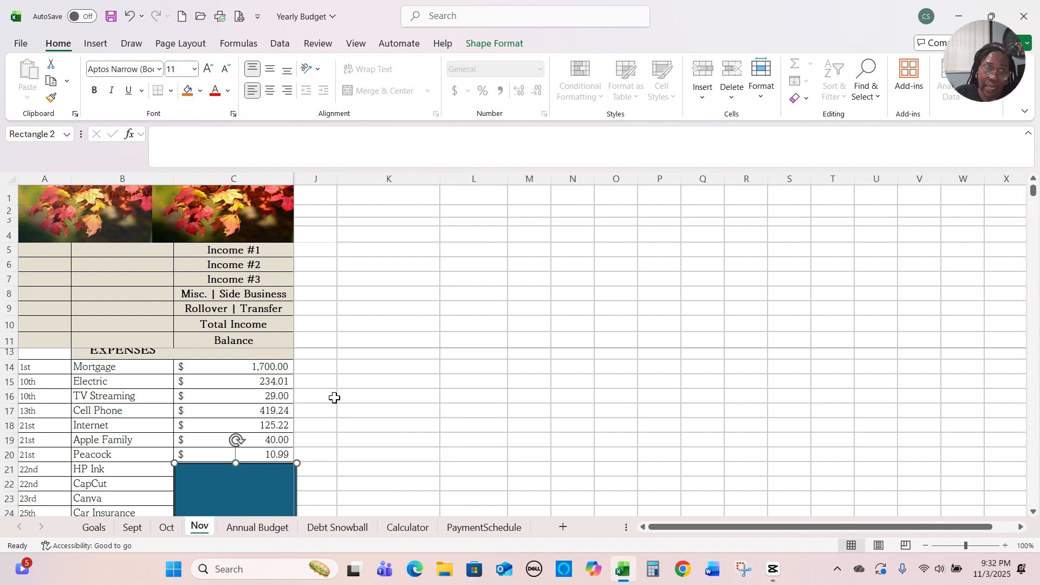
scroll(423, 448, down, 1)
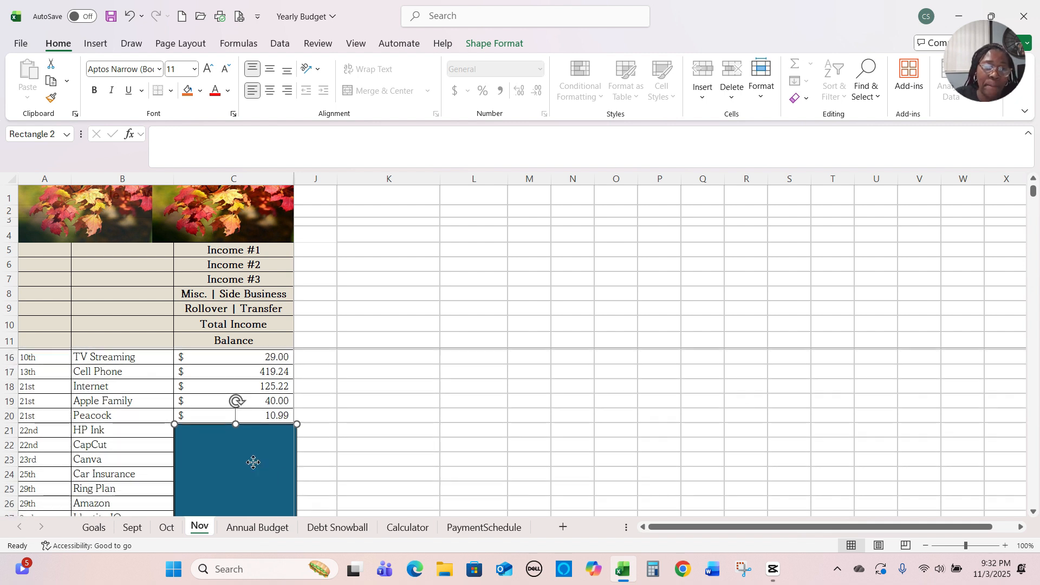
drag(254, 464, 251, 480)
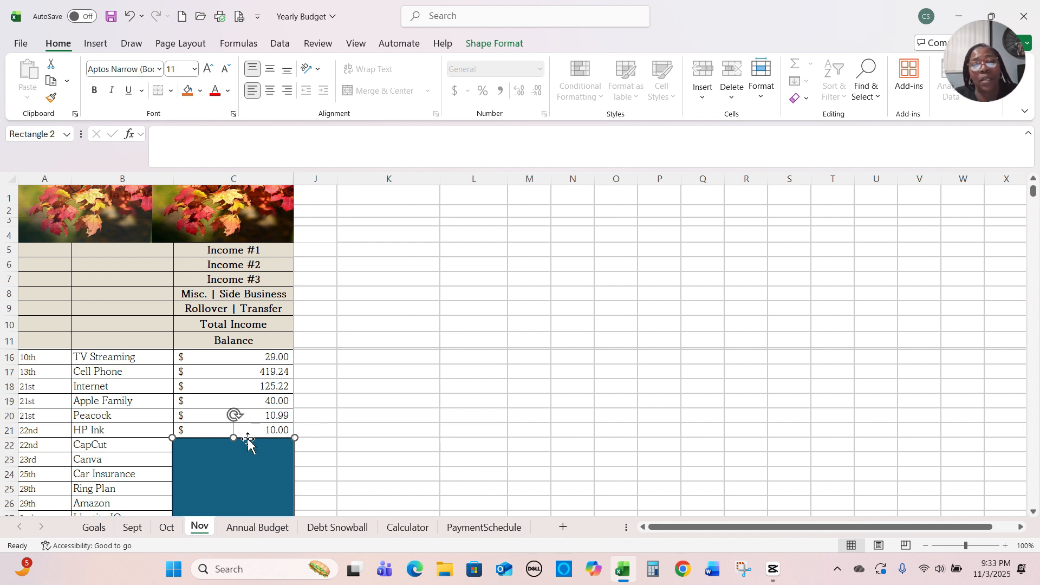
scroll(370, 416, down, 1)
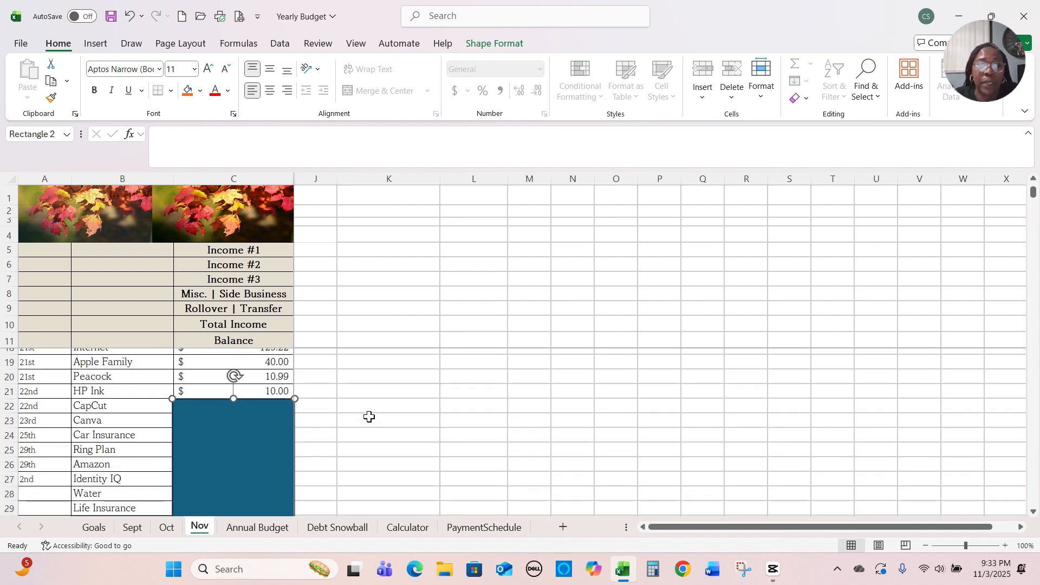
drag(264, 431, 265, 477)
Lower the cover rectangle to uncover the remaining expense amounts, Ring Plan through Life Insurance, in rows 25 to 29.
scroll(480, 395, down, 2)
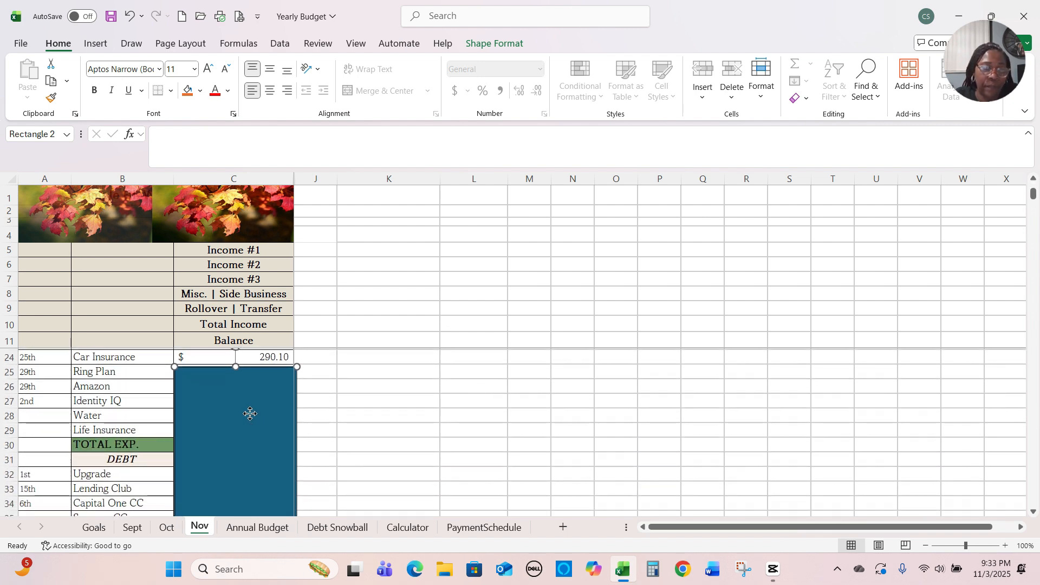
drag(251, 414, 252, 429)
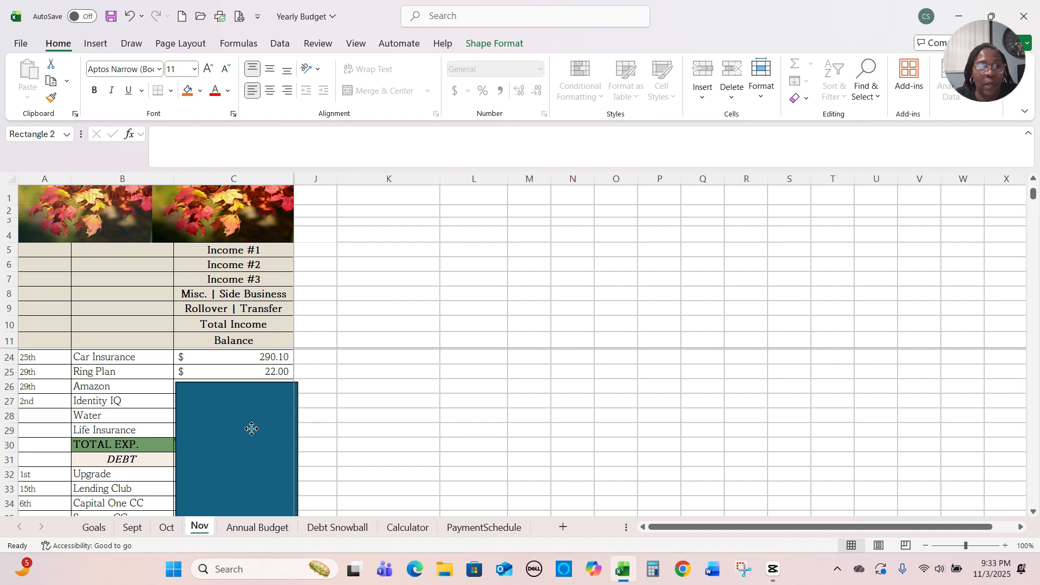
drag(252, 429, 252, 457)
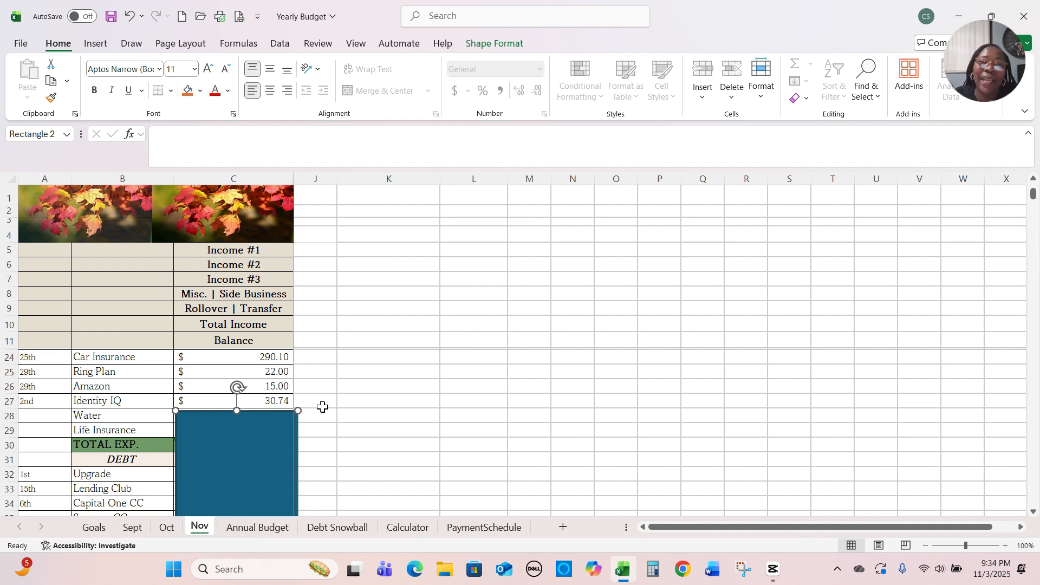
drag(232, 443, 228, 459)
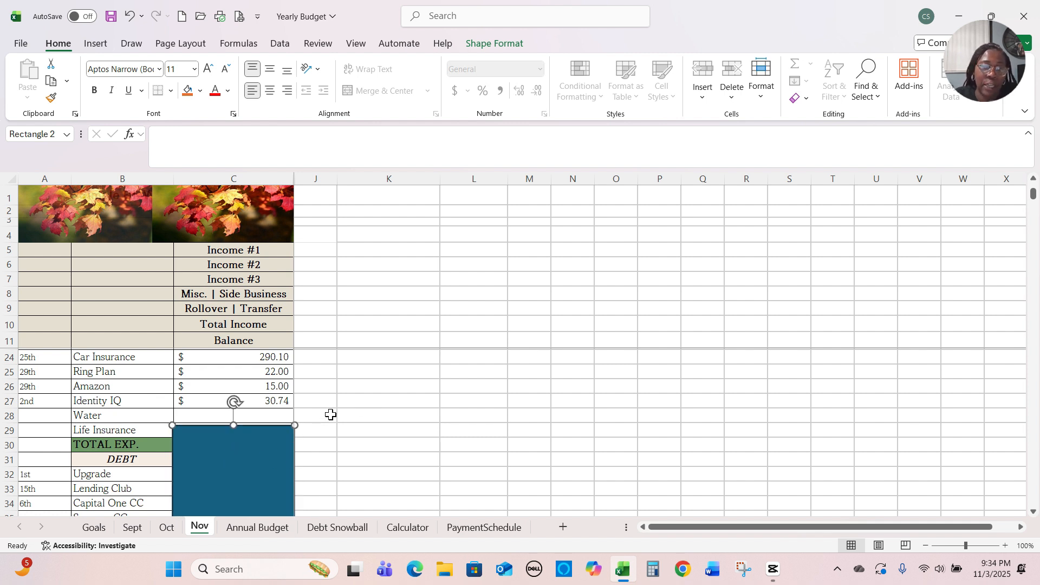
drag(244, 448, 244, 462)
Move the cover rectangle down to uncover TOTAL EXP. and the debt rows from Upgrade through Navy Federal CC.
scroll(390, 406, down, 1)
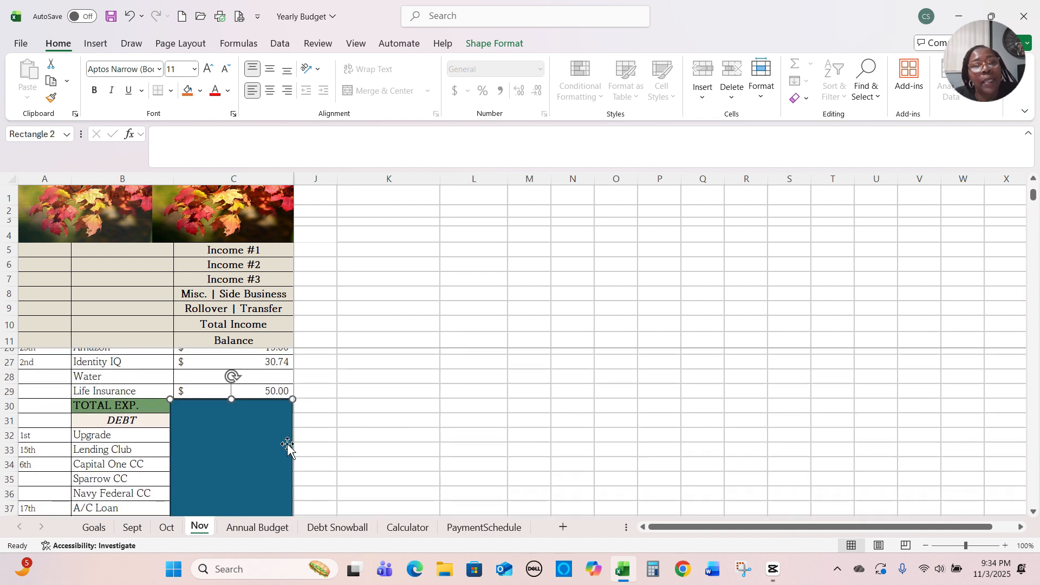
scroll(357, 395, down, 1)
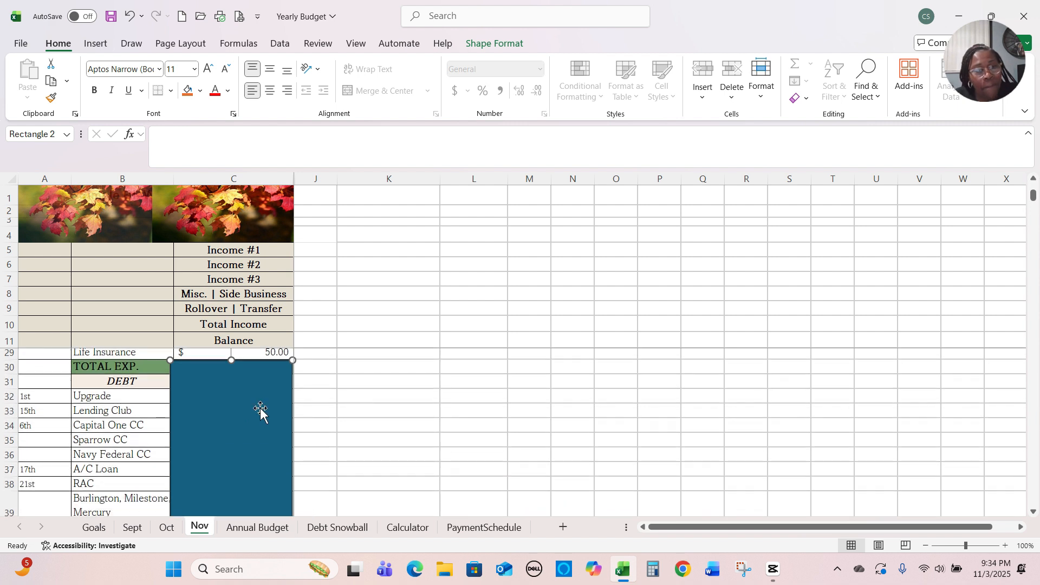
drag(260, 414, 259, 481)
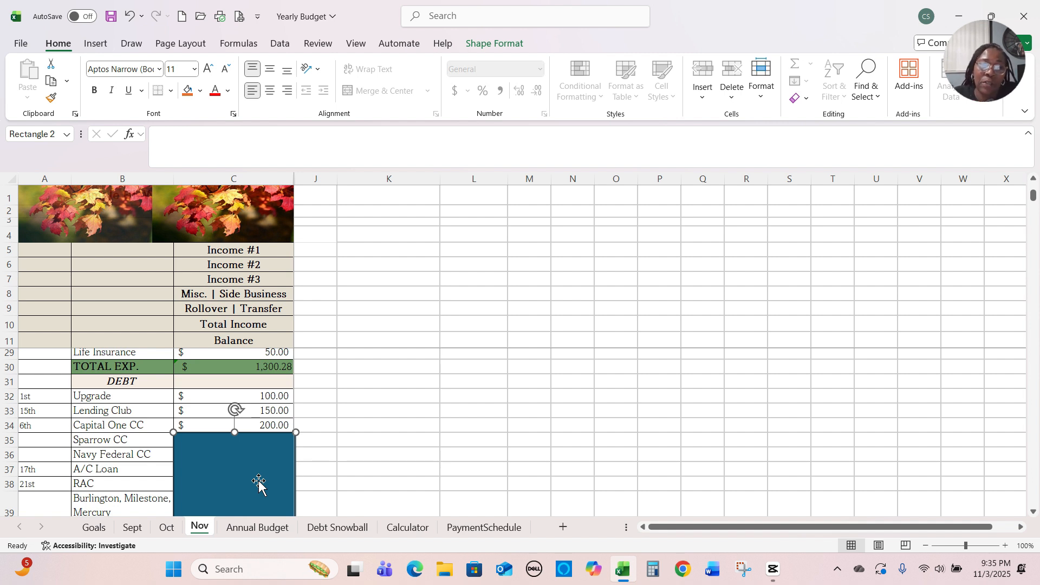
scroll(386, 382, down, 1)
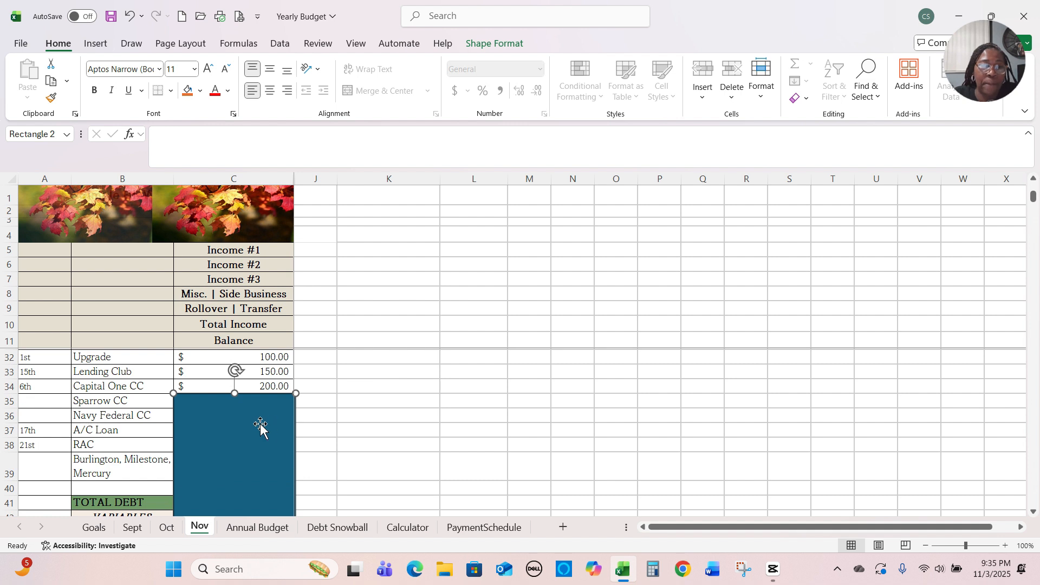
drag(255, 425, 226, 444)
Lower the cover rectangle past the remaining debt rows, from A/C Loan through TOTAL DEBT in row 41.
scroll(483, 408, down, 1)
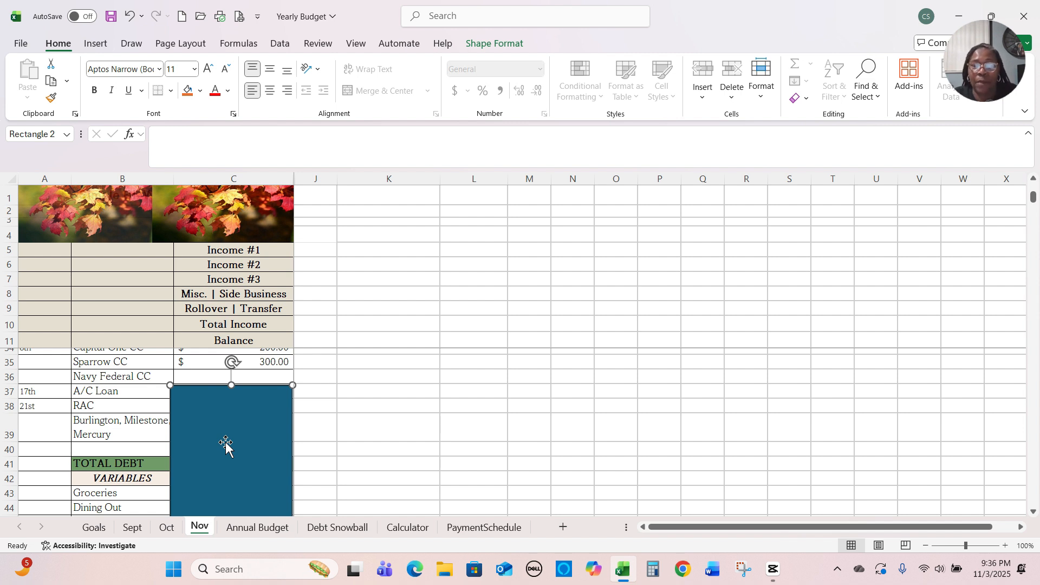
drag(226, 443, 228, 460)
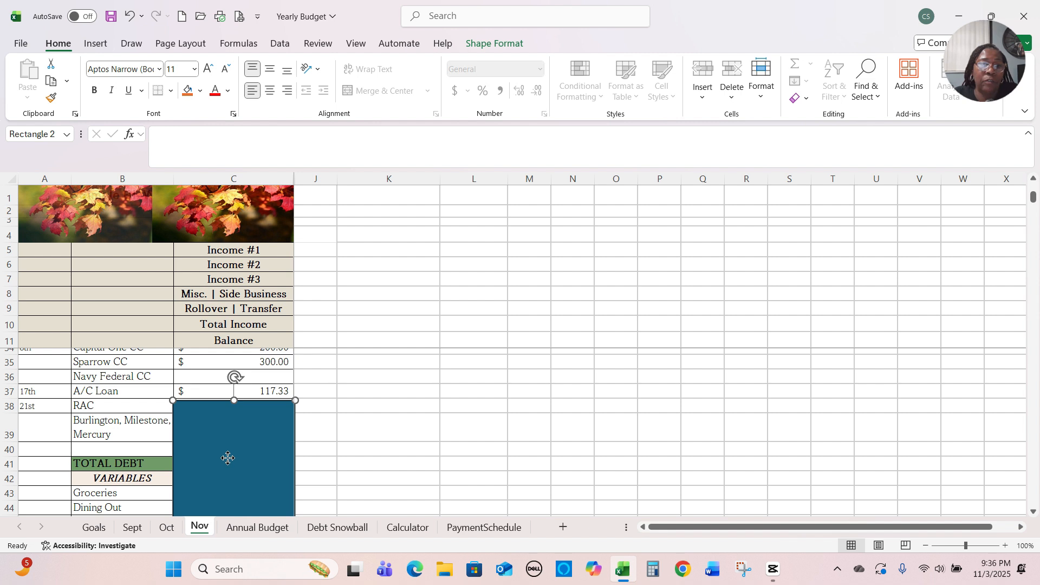
drag(228, 459, 226, 471)
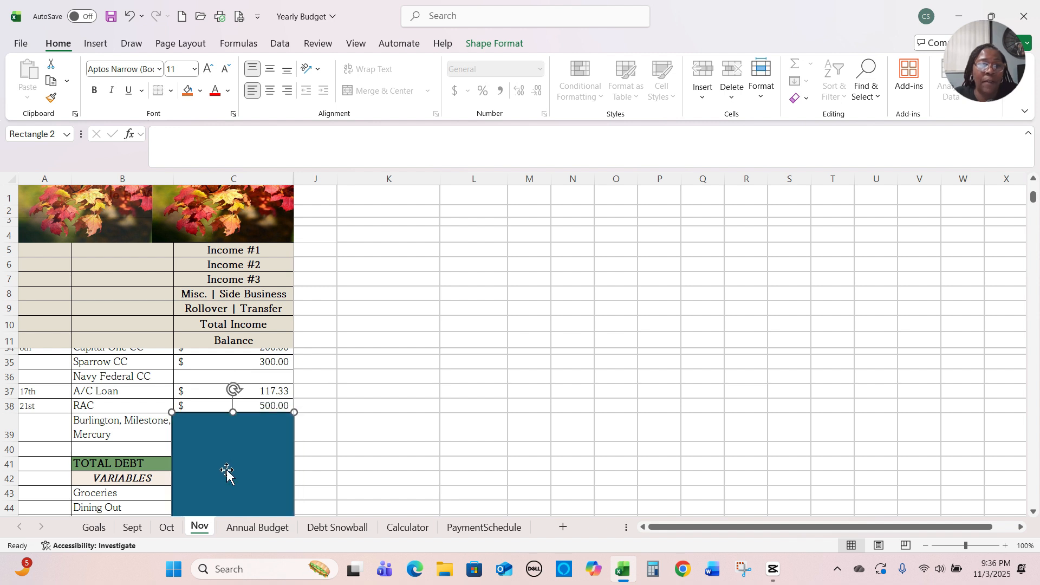
scroll(359, 439, down, 1)
drag(263, 428, 267, 450)
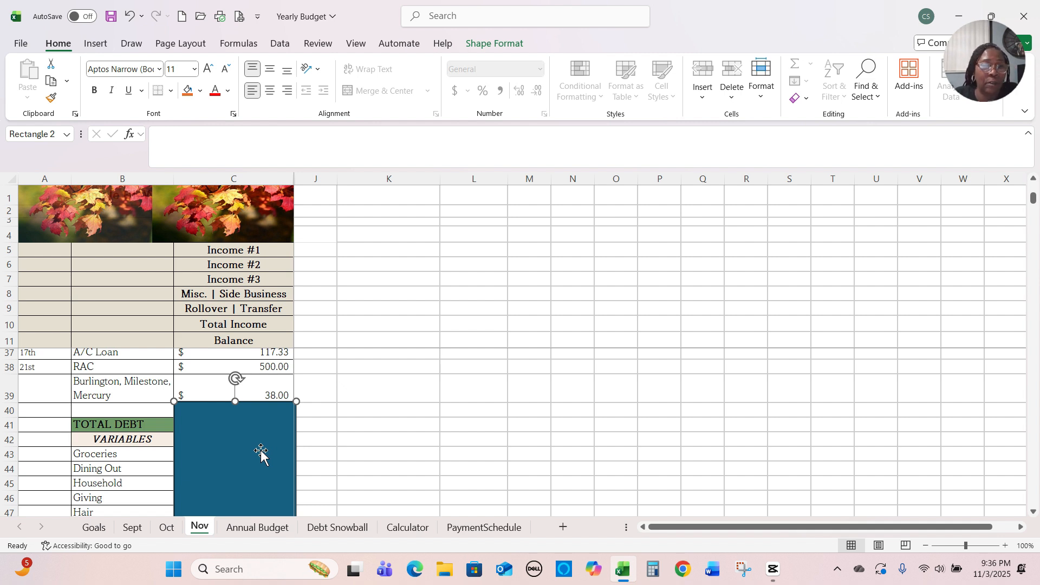
scroll(450, 407, down, 1)
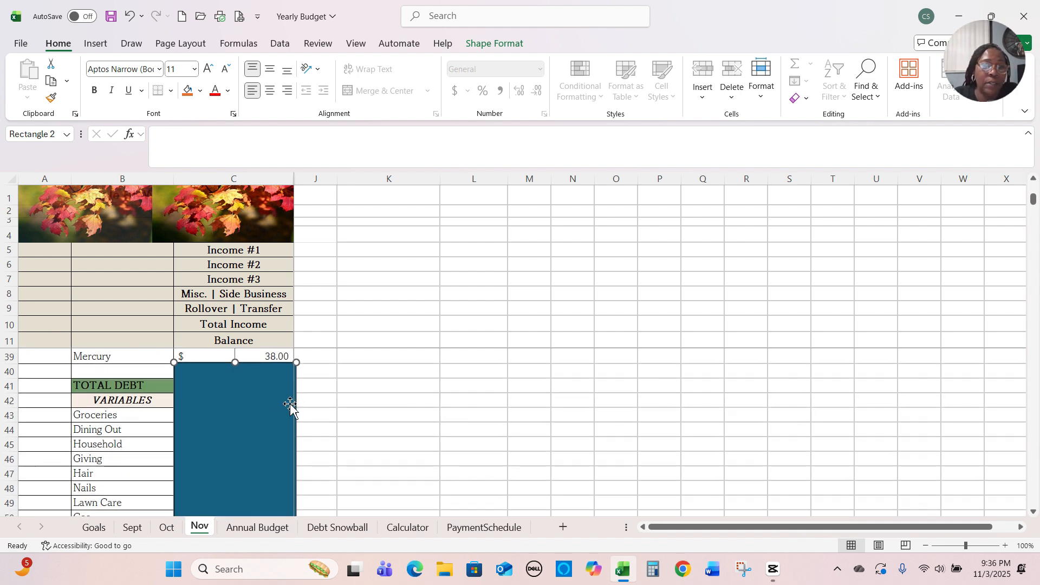
drag(255, 404, 255, 429)
Shift the cover rectangle down the VARIABLES section to uncover the Groceries through Hair amounts in rows 43 to 47.
scroll(404, 383, down, 1)
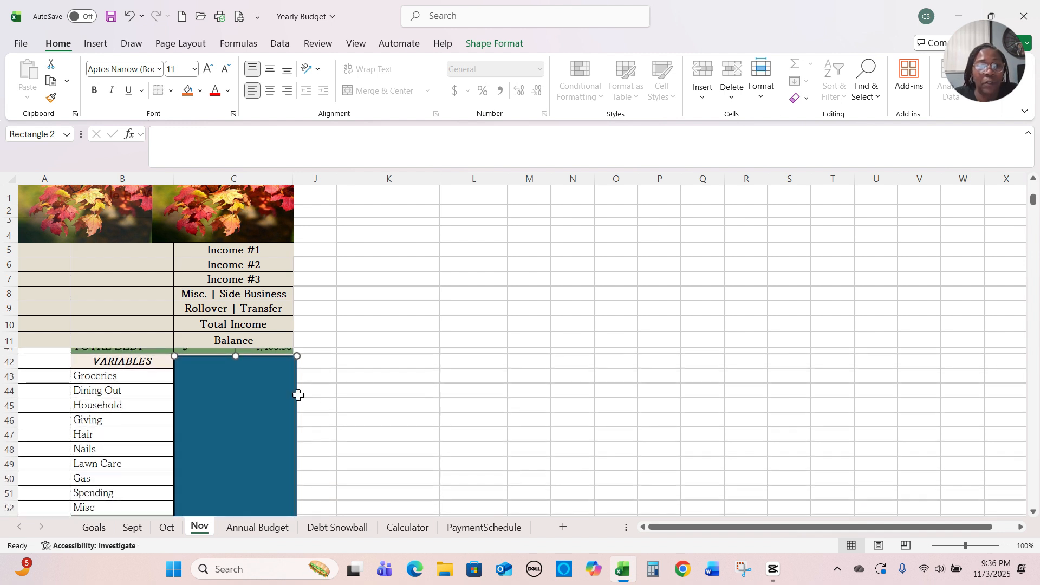
drag(263, 388, 260, 418)
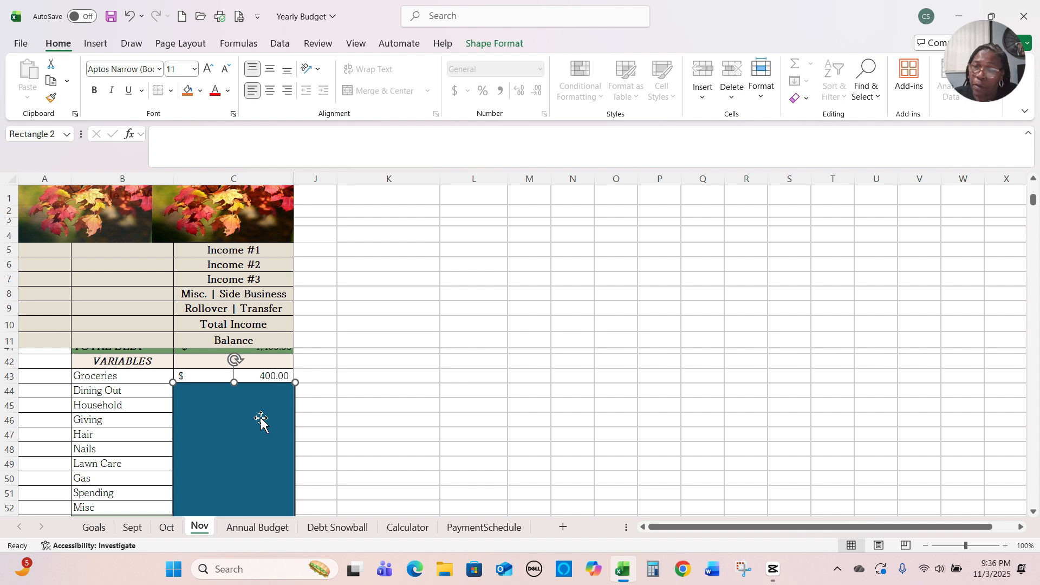
drag(261, 418, 258, 447)
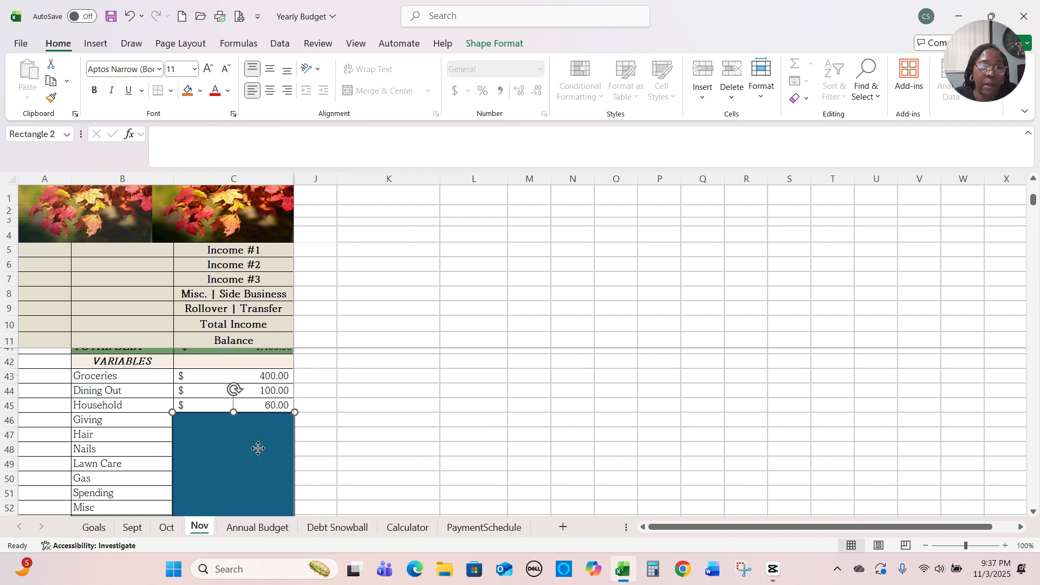
drag(258, 449, 260, 466)
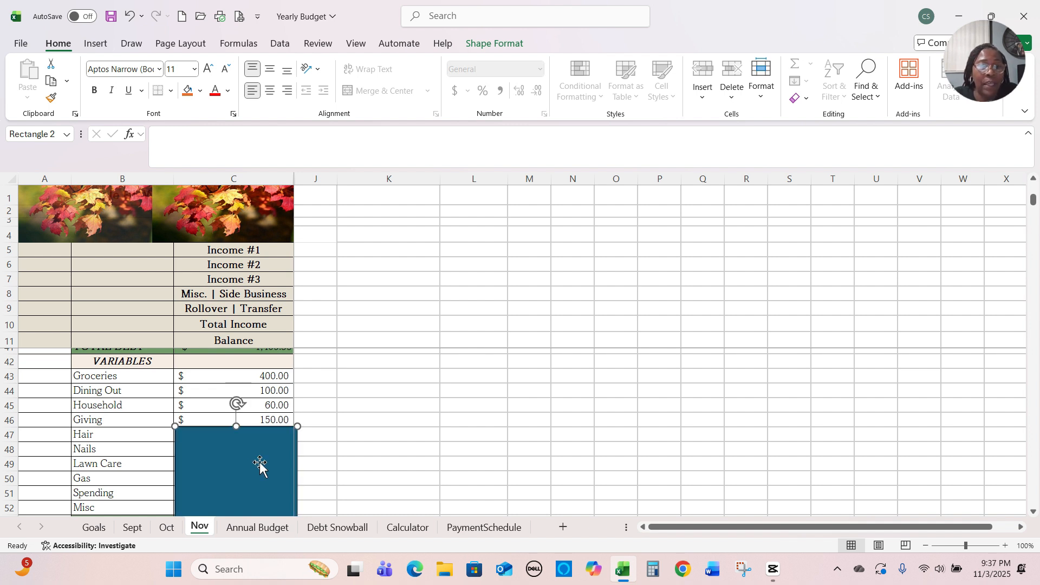
scroll(343, 425, down, 1)
drag(251, 427, 255, 443)
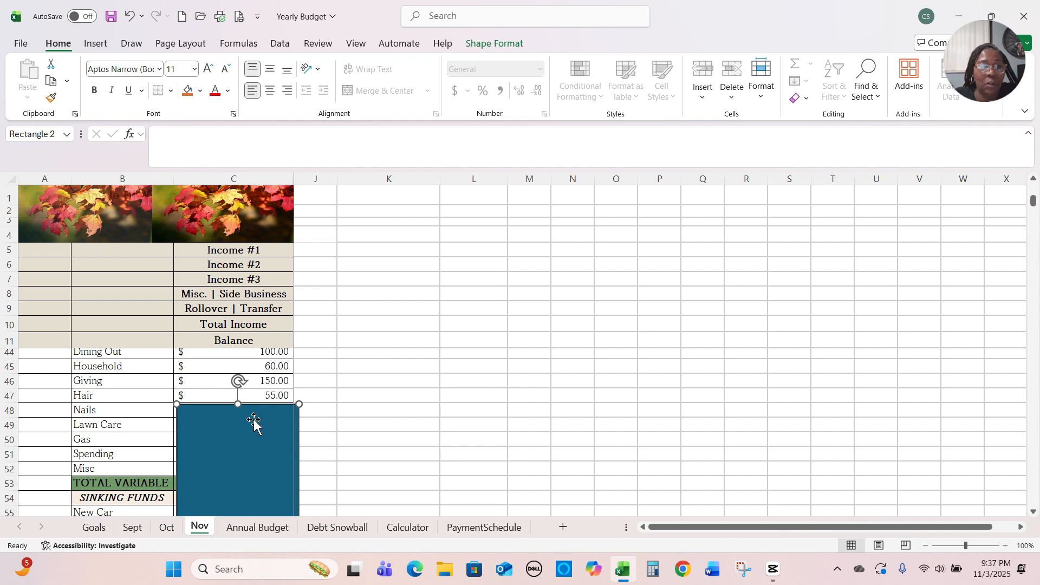
Move the cover rectangle down to uncover the Nails, Lawn Care and Gas amounts in rows 48 to 50.
mouse_move(254, 419)
mouse_down()
mouse_move(254, 439)
mouse_move(249, 430)
mouse_up()
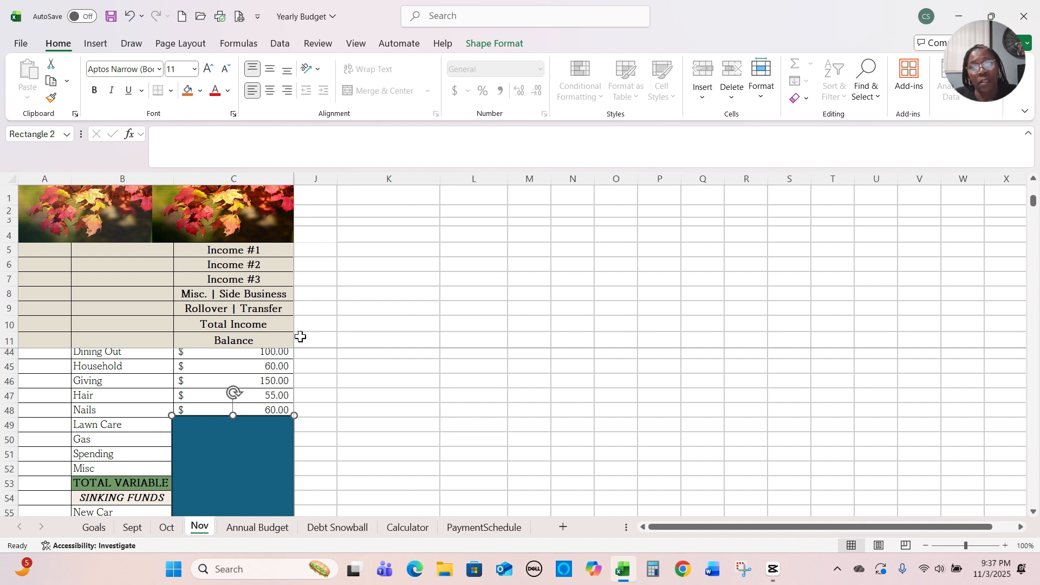
scroll(390, 362, down, 1)
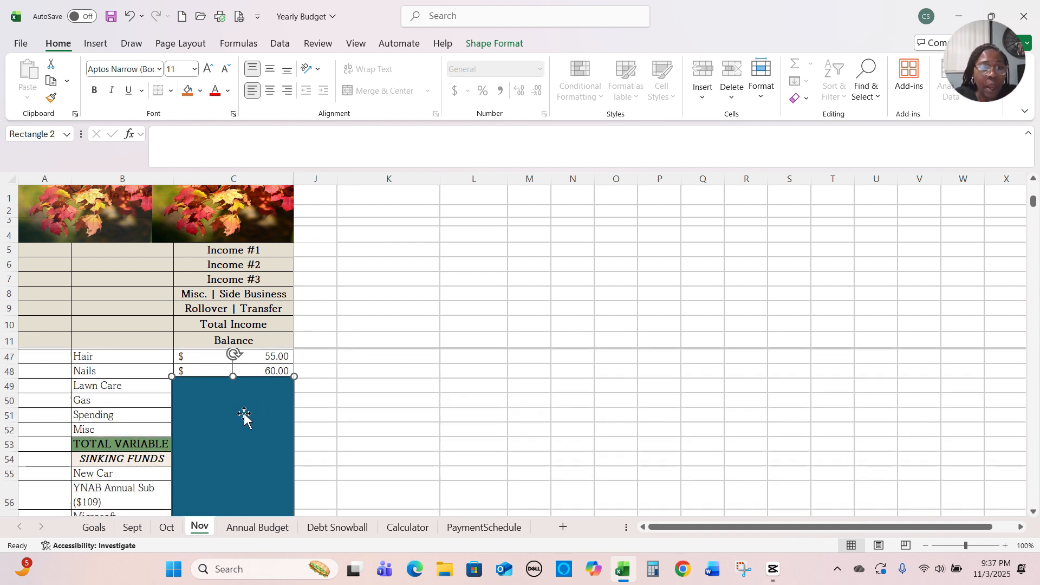
drag(245, 415, 247, 434)
scroll(364, 420, down, 1)
scroll(363, 419, up, 1)
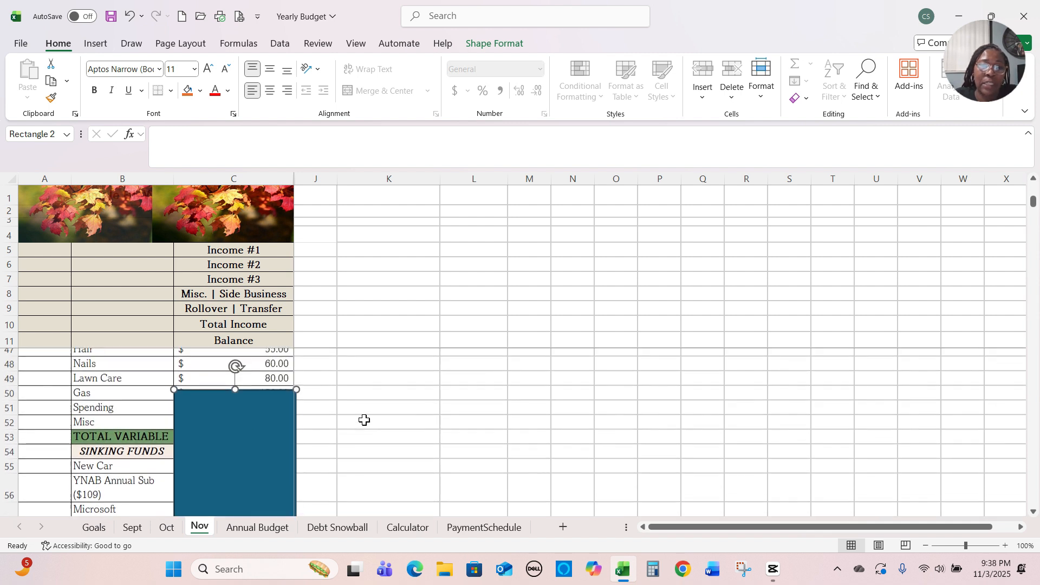
drag(255, 438, 255, 454)
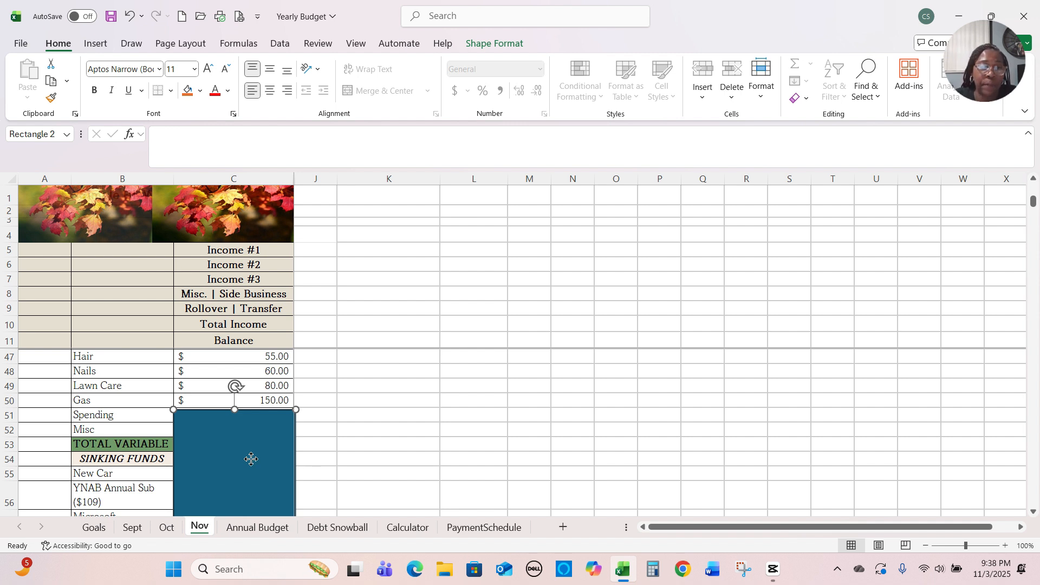
Lower the cover rectangle past Spending, Misc and TOTAL VARIABLE in rows 51 to 53.
drag(251, 459, 249, 489)
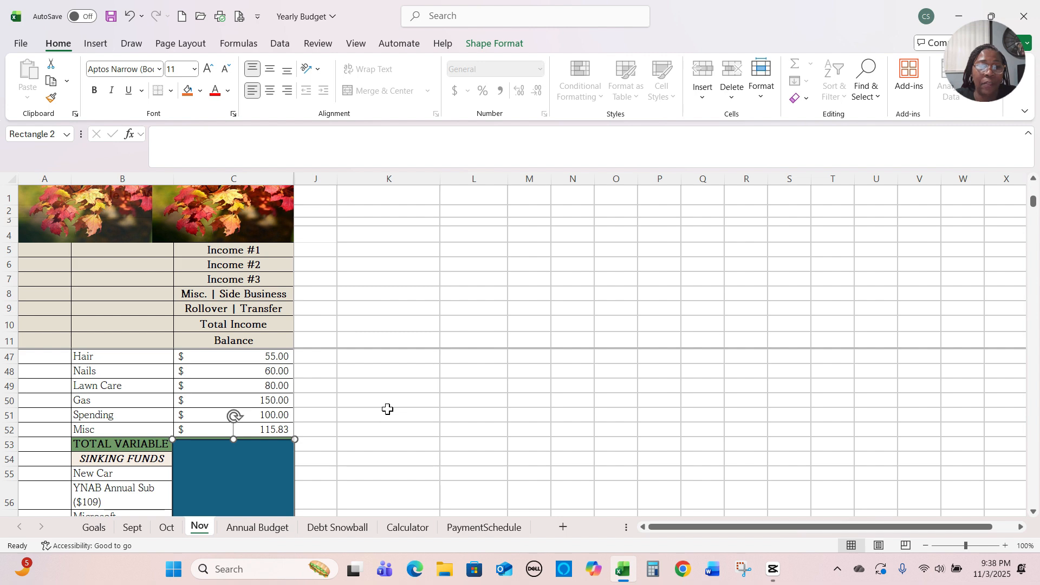
scroll(387, 409, down, 2)
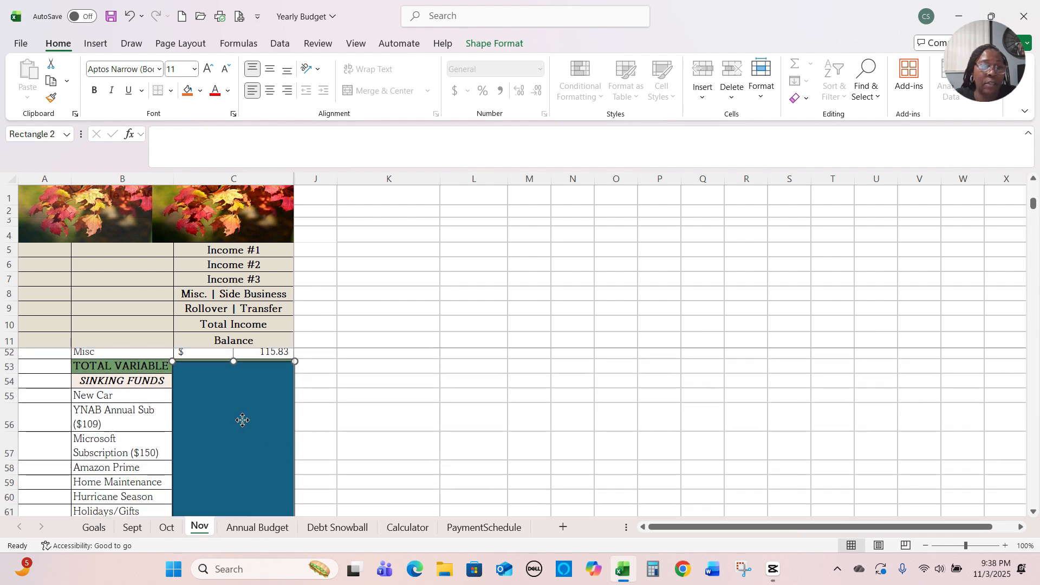
drag(242, 420, 240, 442)
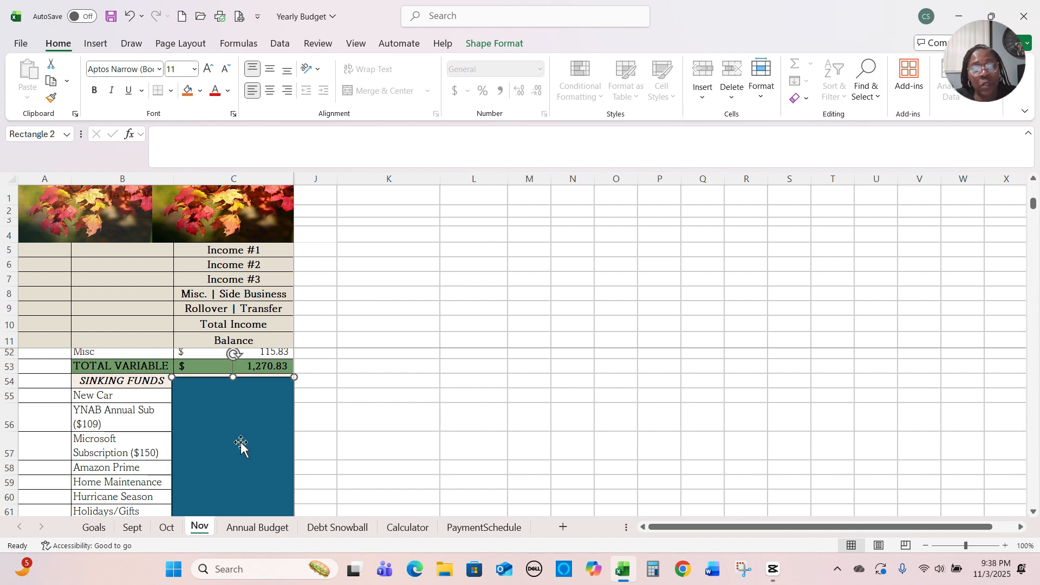
Select the variable amounts from Groceries through Misc, C43 to C52, to check them against TOTAL VARIABLE.
scroll(308, 425, up, 3)
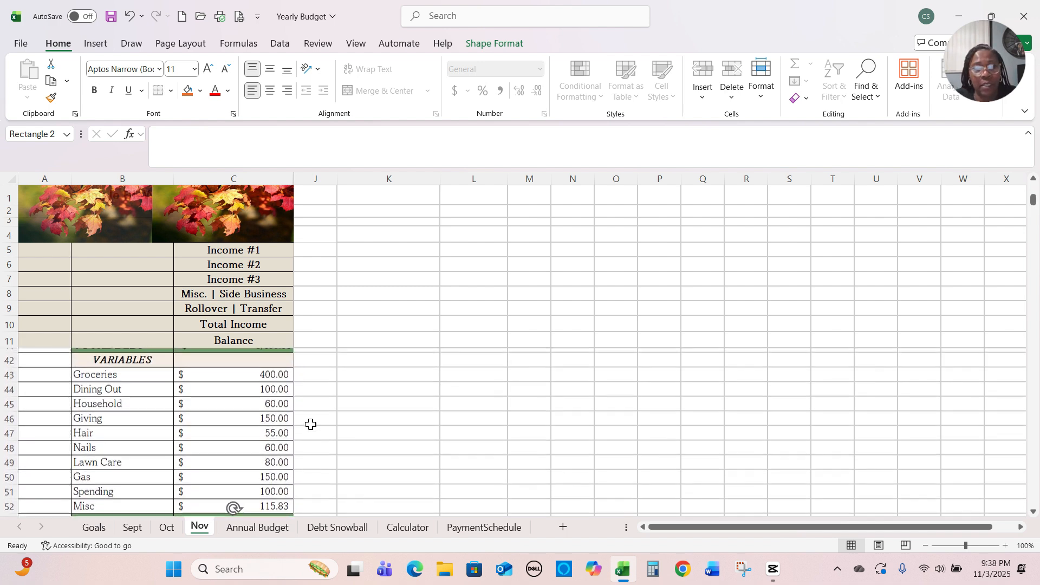
scroll(310, 424, down, 2)
scroll(310, 425, up, 1)
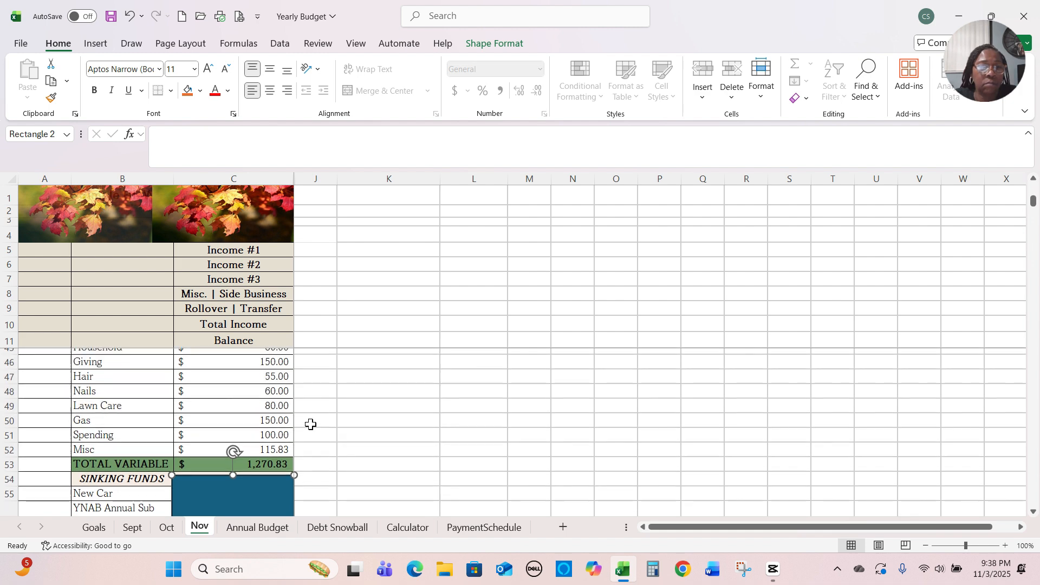
scroll(310, 425, up, 2)
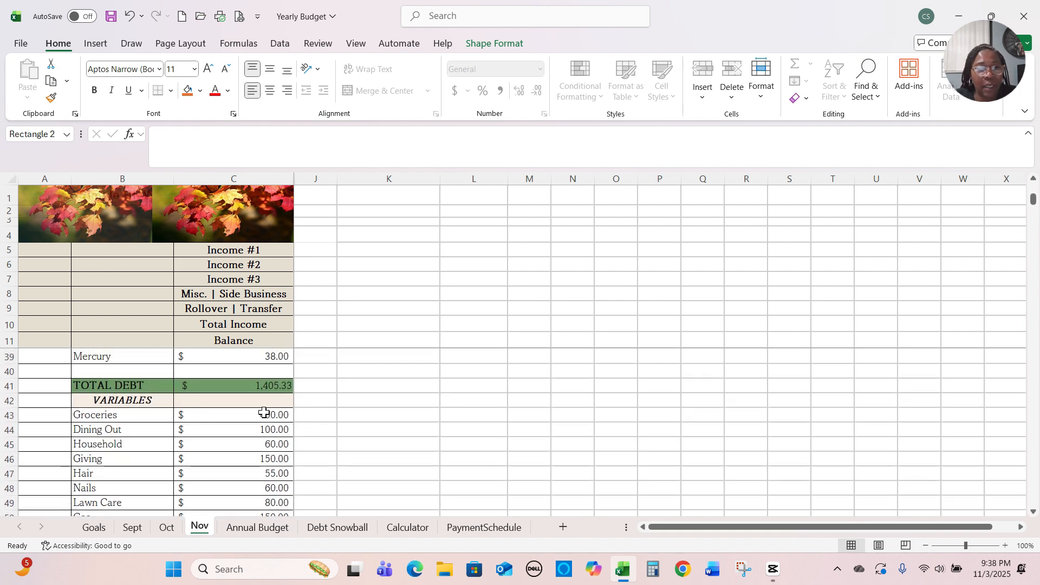
drag(264, 413, 263, 474)
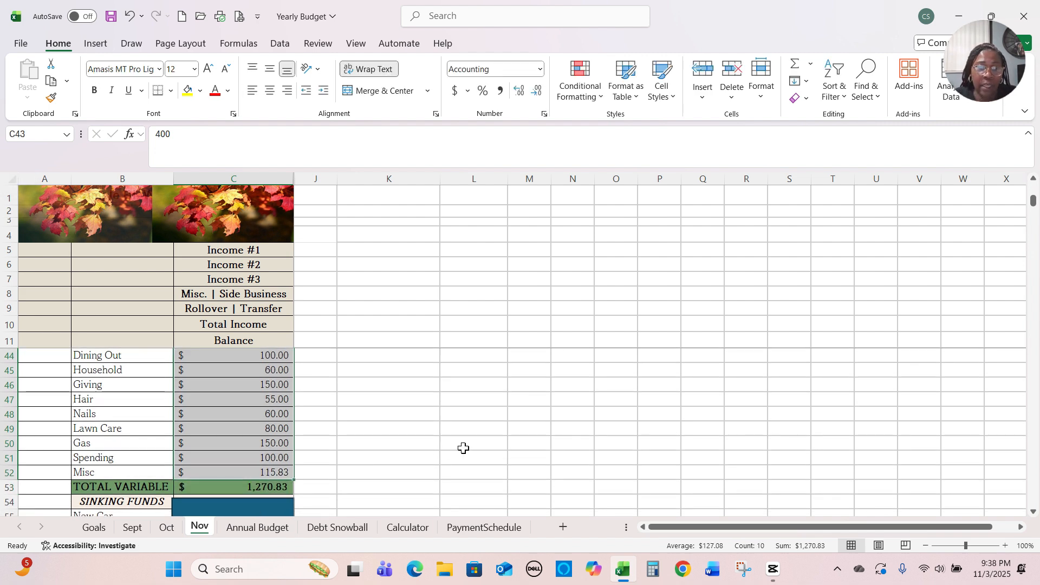
scroll(465, 447, up, 1)
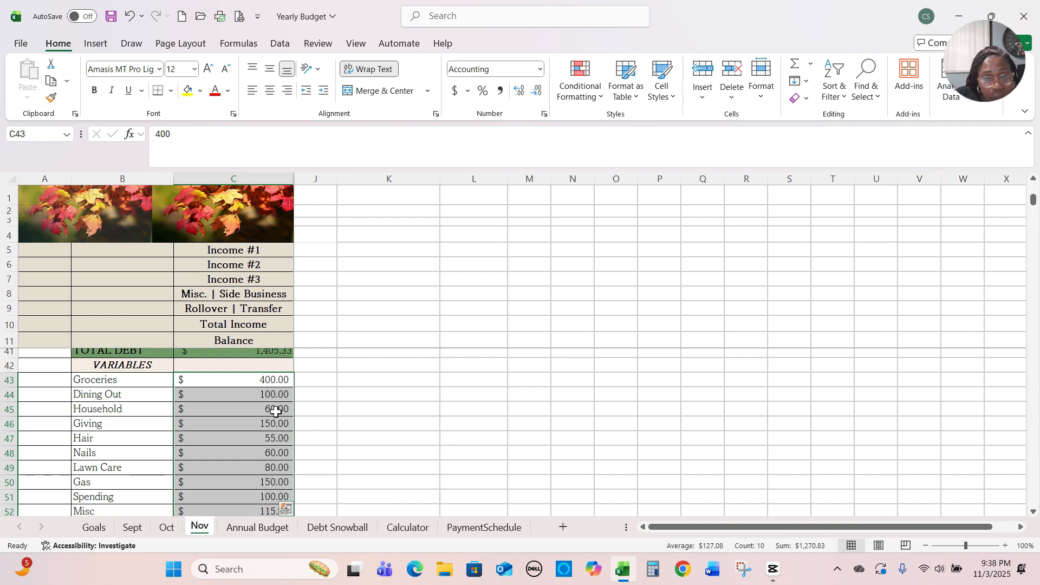
Go through the planned amounts for Groceries, Dining Out, Household, Giving and Hair one by one.
click(256, 380)
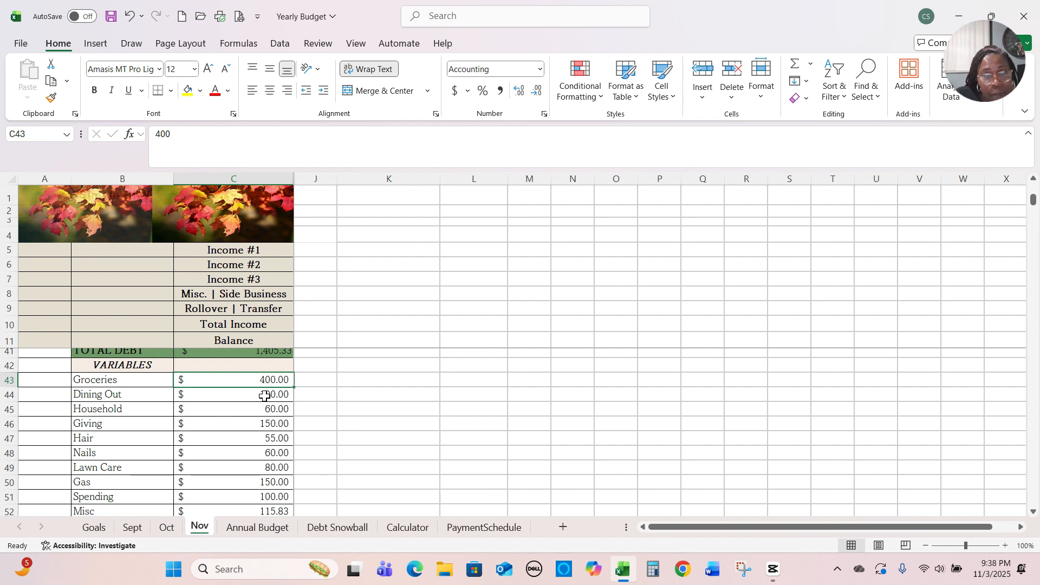
click(264, 396)
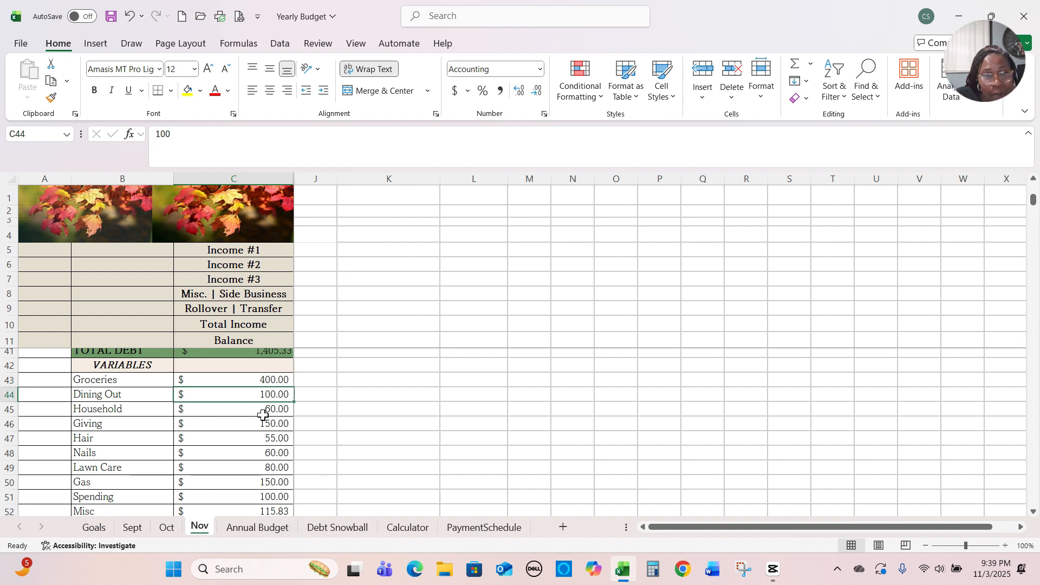
click(260, 413)
click(262, 424)
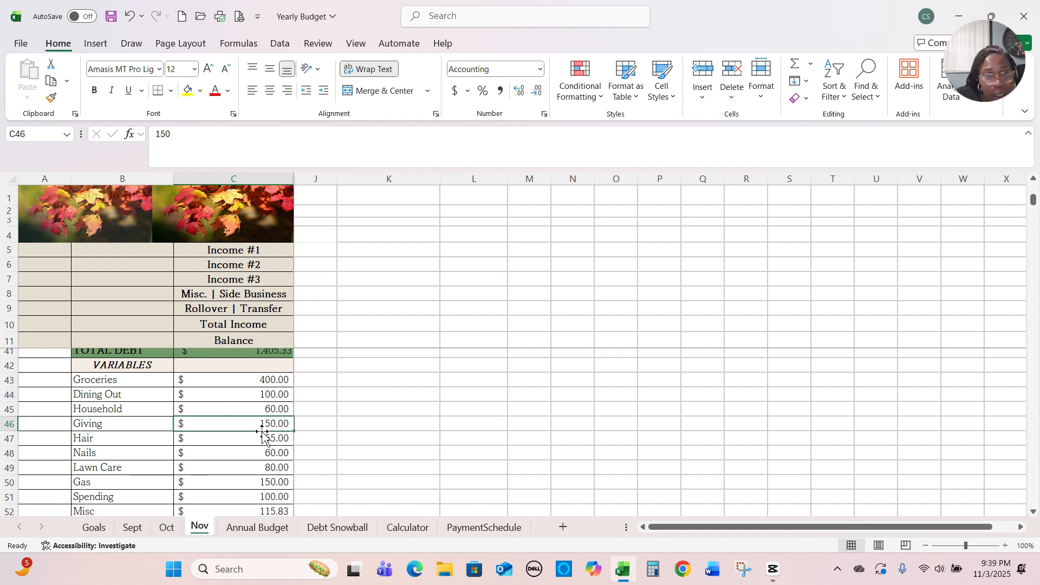
click(264, 443)
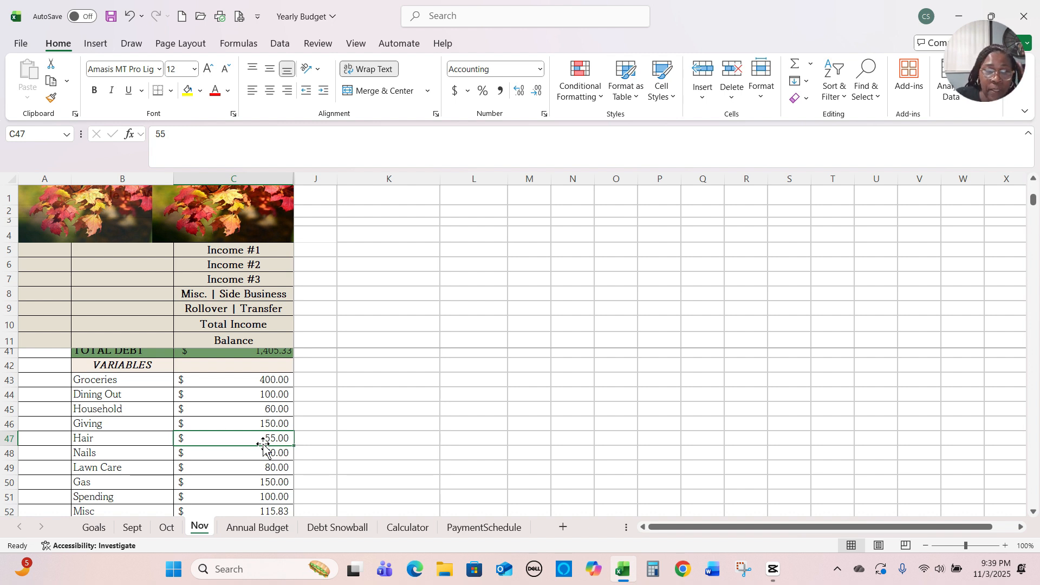
Change the planned amounts in the VARIABLES section to 30 for Nails and 50 for Lawn Care.
click(258, 454)
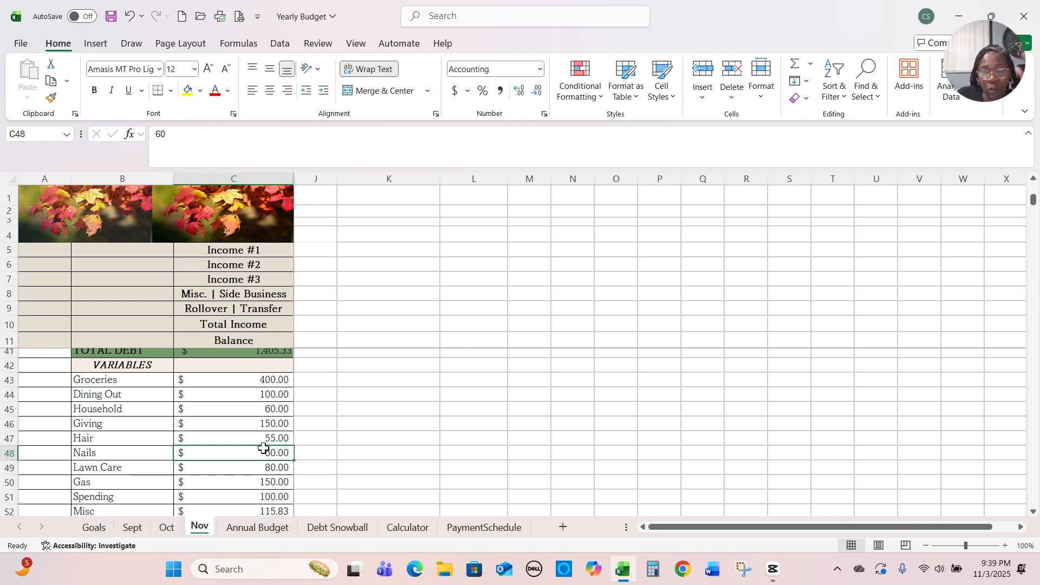
text(30.)
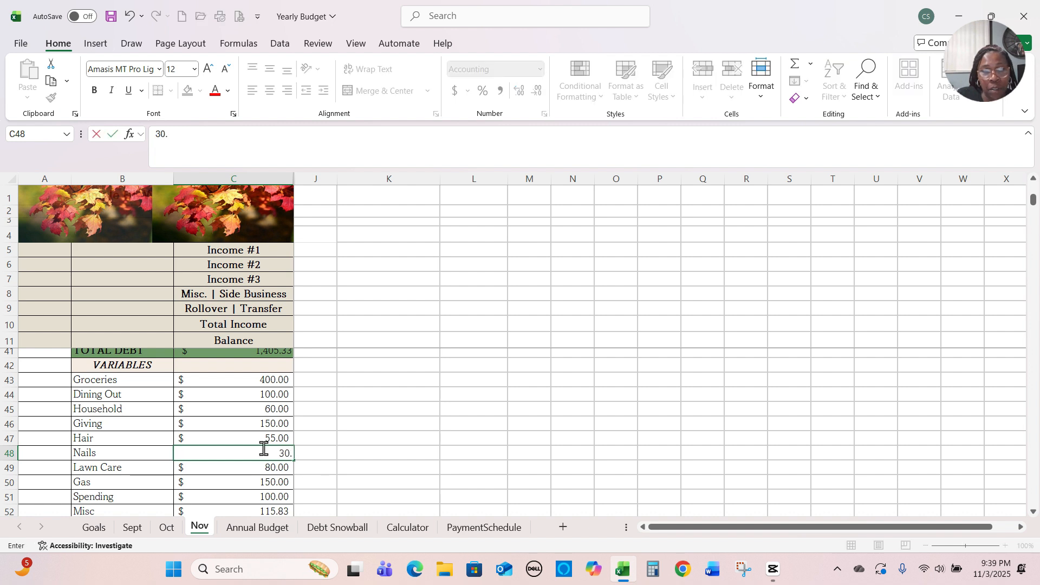
key(Return)
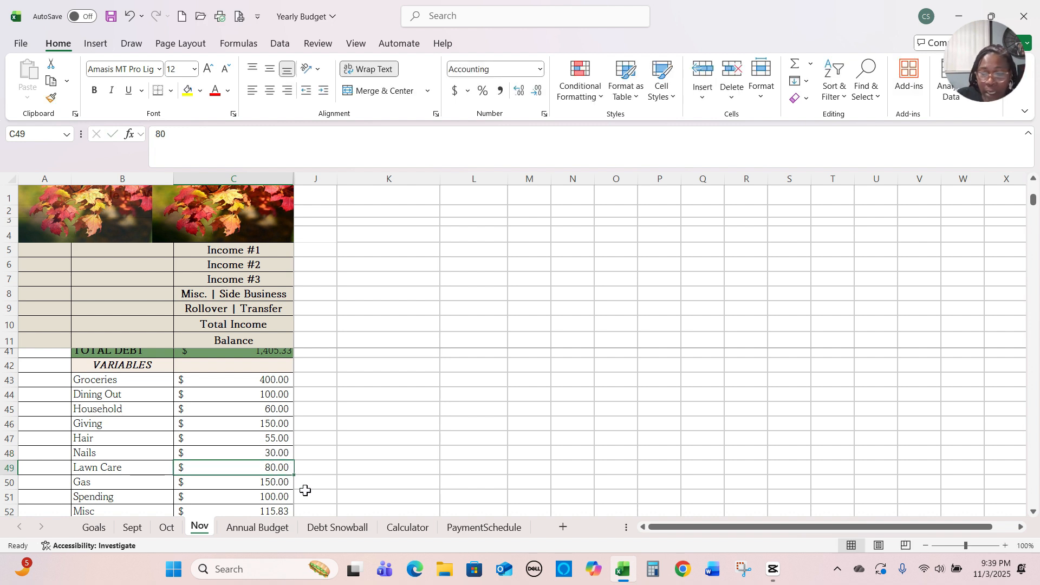
text(50)
key(Return)
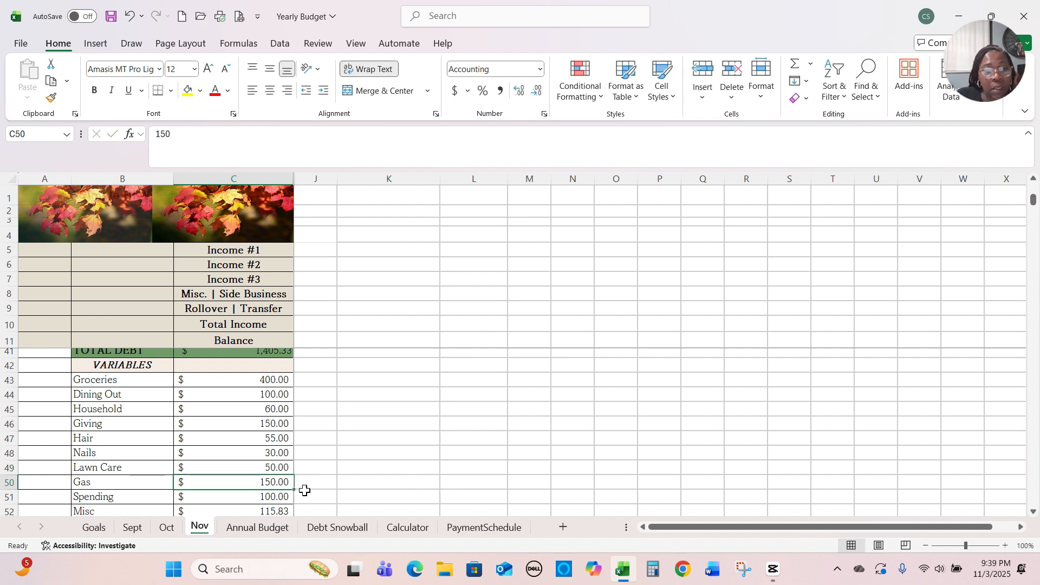
Review the VARIABLES section from Groceries down to TOTAL VARIABLE with the revised Nails and Lawn Care amounts.
scroll(305, 490, down, 2)
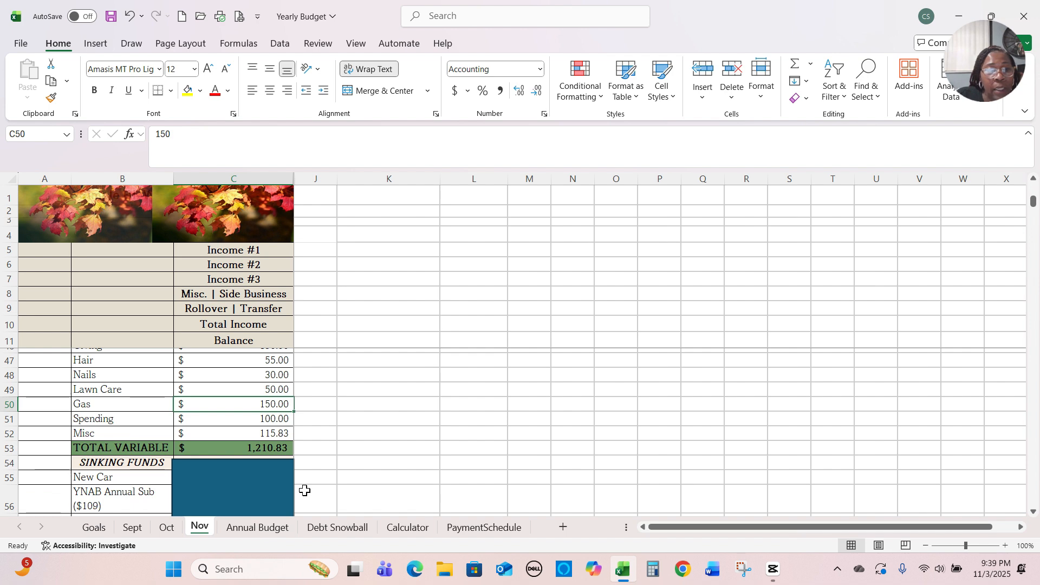
scroll(305, 491, up, 3)
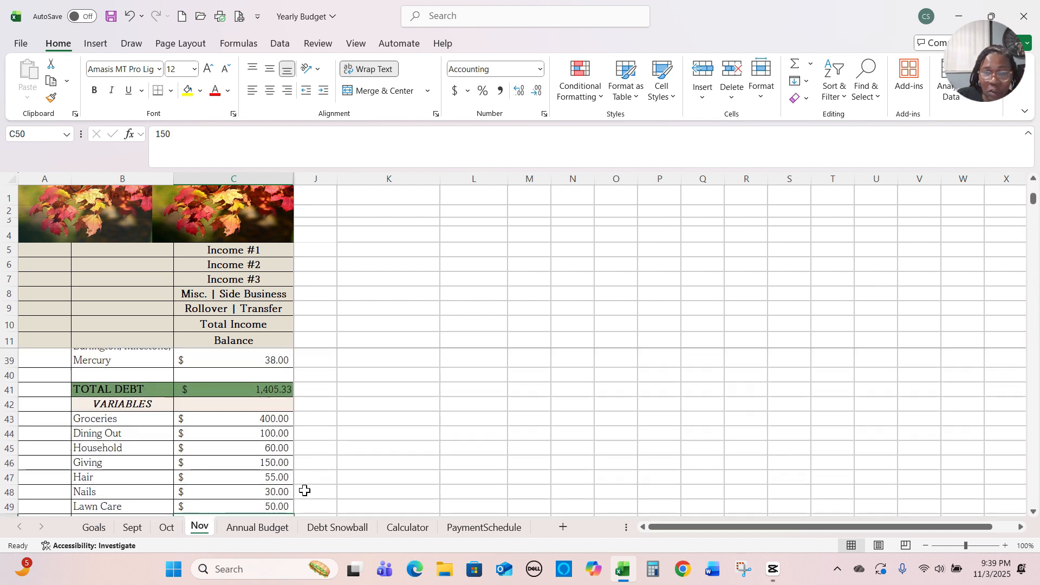
scroll(305, 491, up, 1)
scroll(305, 491, down, 3)
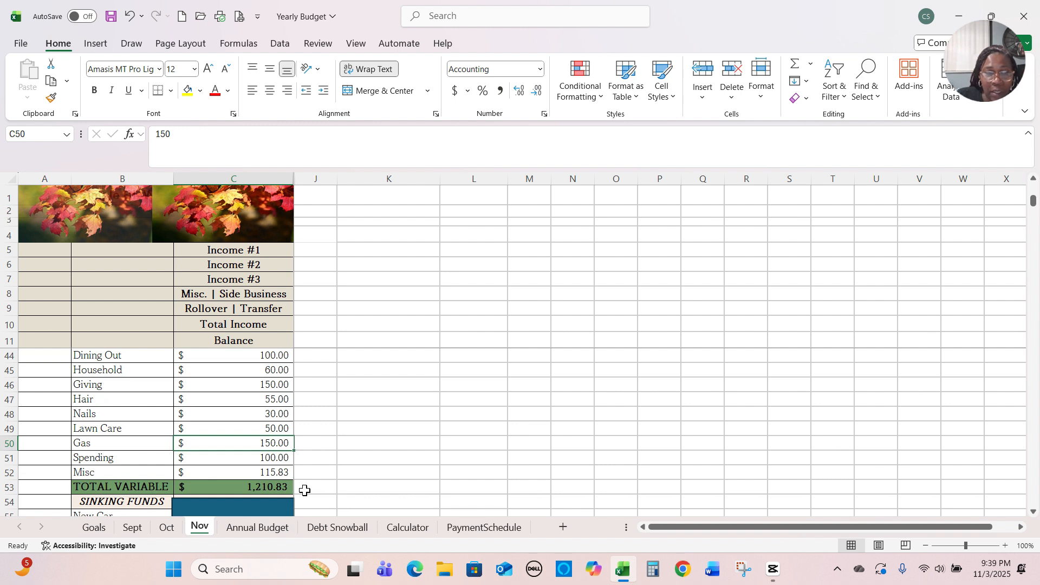
scroll(305, 490, down, 1)
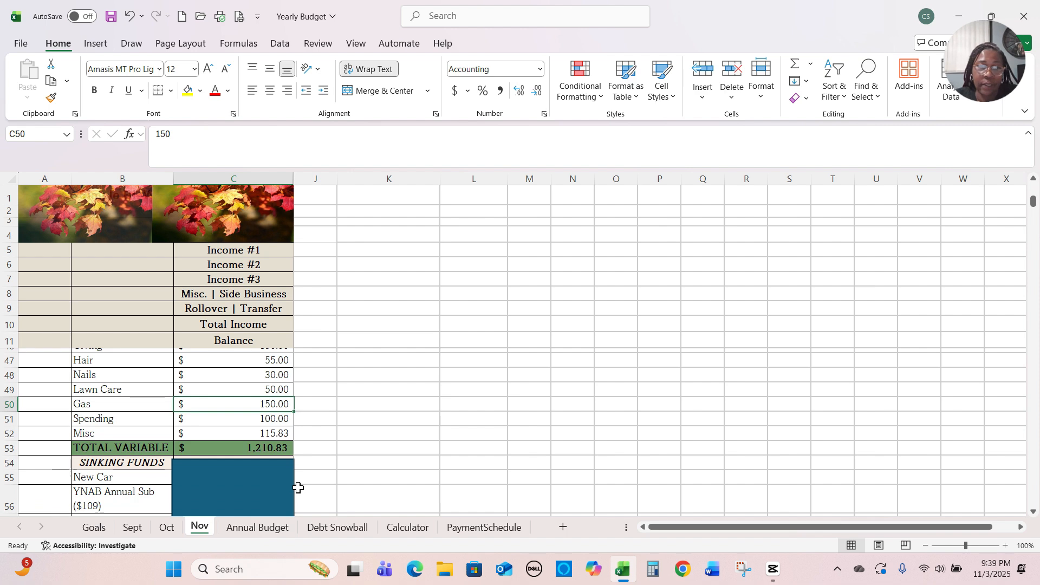
scroll(299, 488, up, 2)
scroll(298, 488, down, 2)
scroll(298, 487, down, 1)
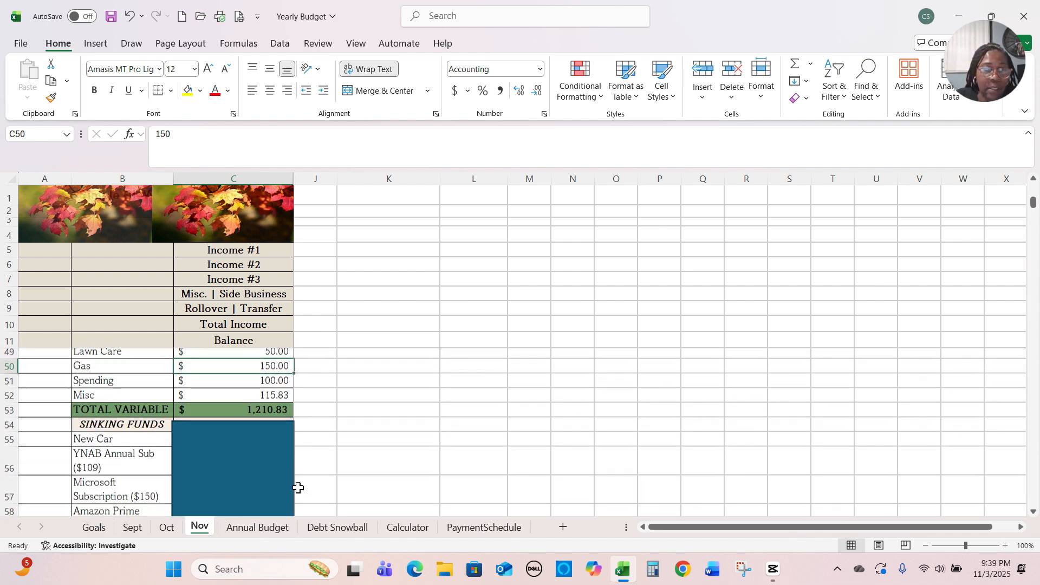
scroll(298, 488, up, 3)
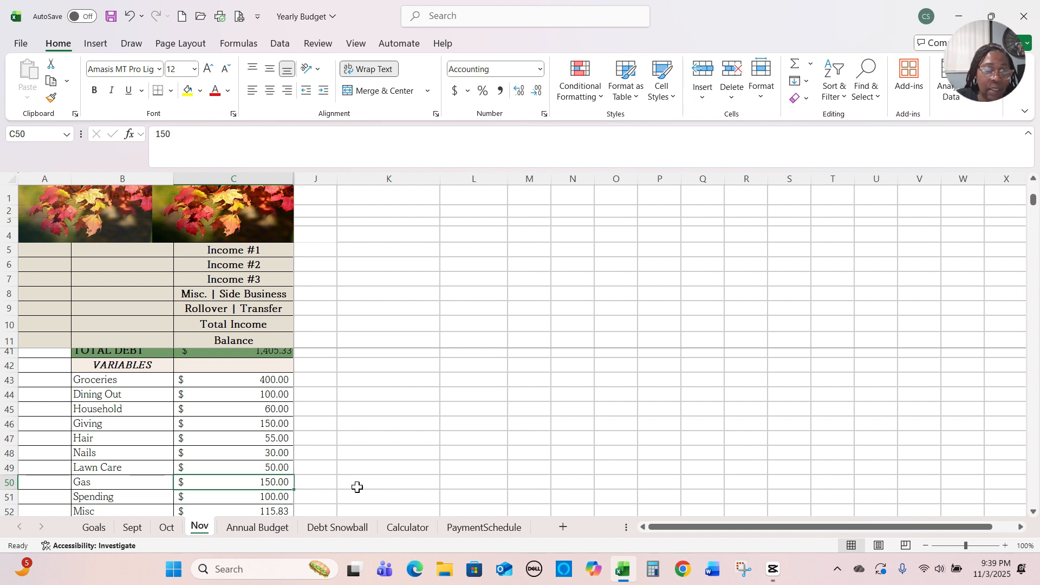
Move the cover rectangle down the SINKING FUNDS section to uncover the New Car and YNAB Annual Sub amounts.
scroll(357, 487, down, 4)
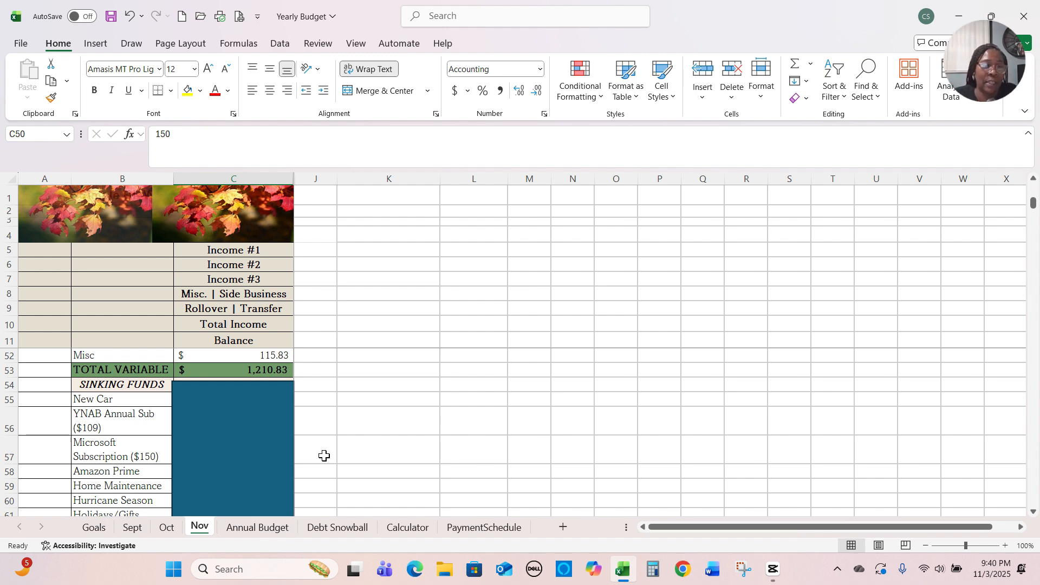
scroll(324, 456, down, 1)
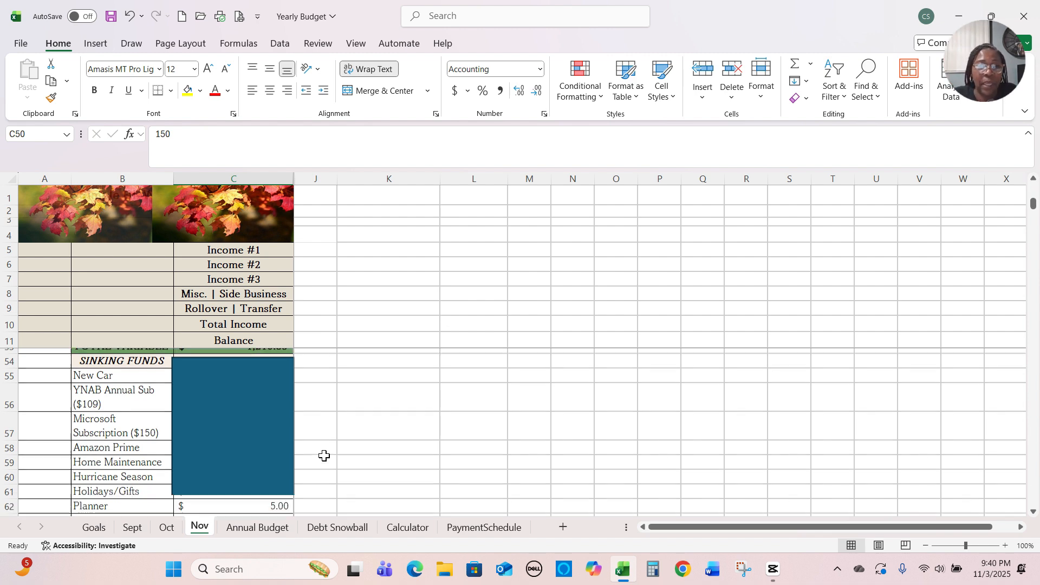
scroll(324, 456, up, 1)
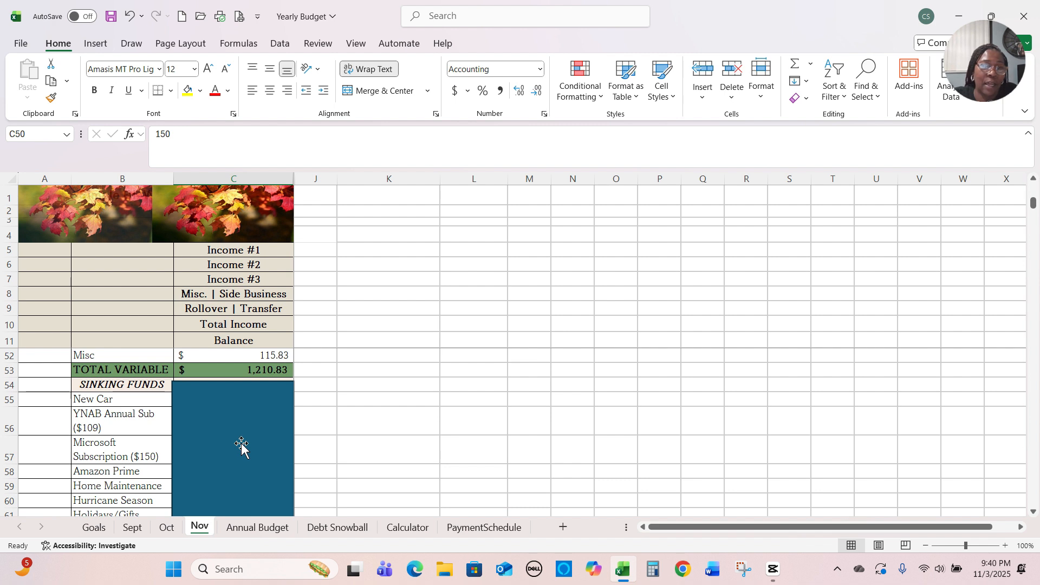
drag(242, 444, 240, 480)
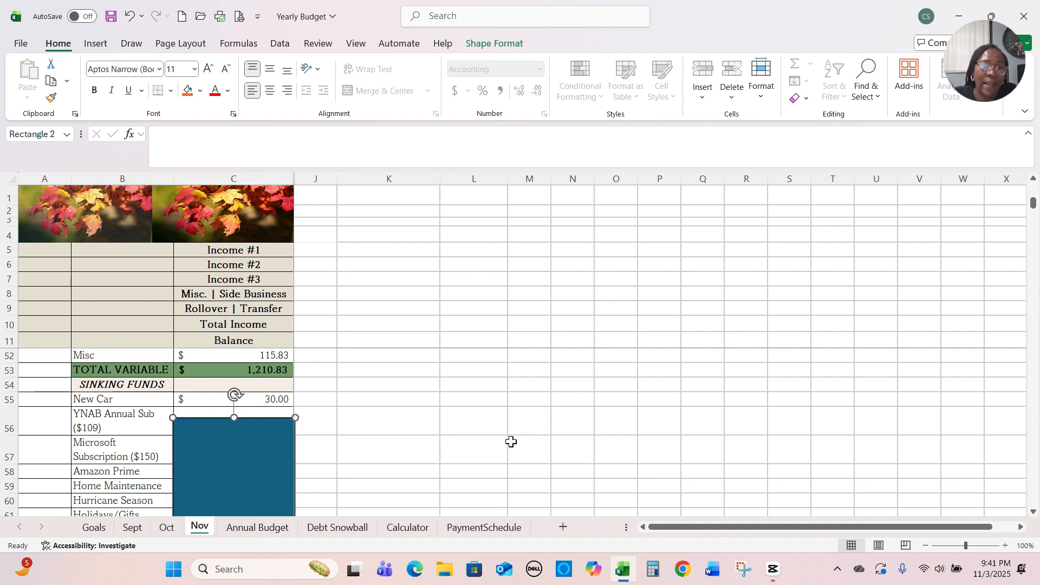
scroll(522, 440, down, 1)
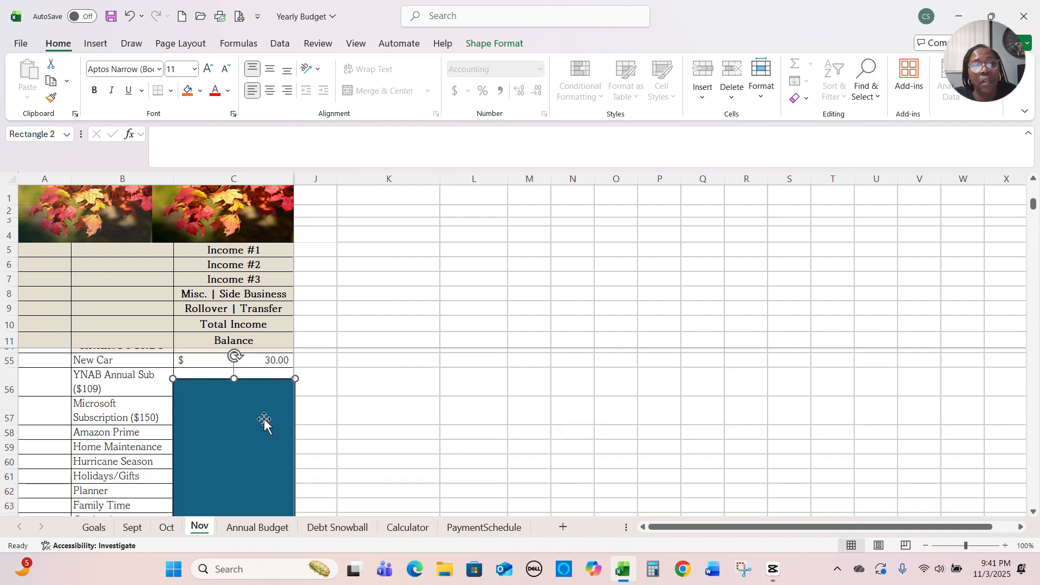
drag(263, 419, 263, 437)
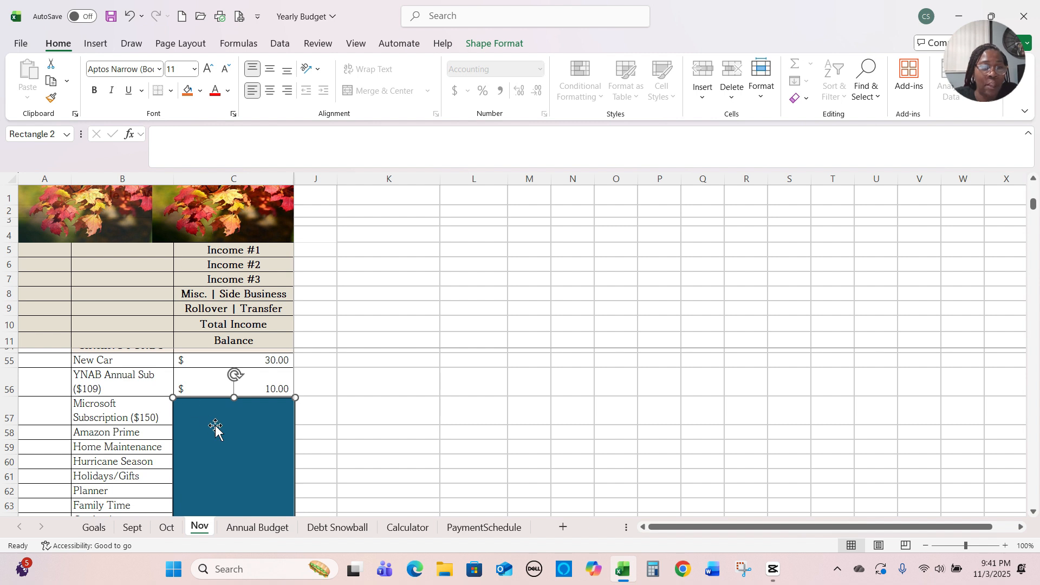
Lower the cover rectangle to uncover the sinking fund amounts from Microsoft Subscription through Hurricane Season in rows 57 to 60.
drag(214, 426, 217, 455)
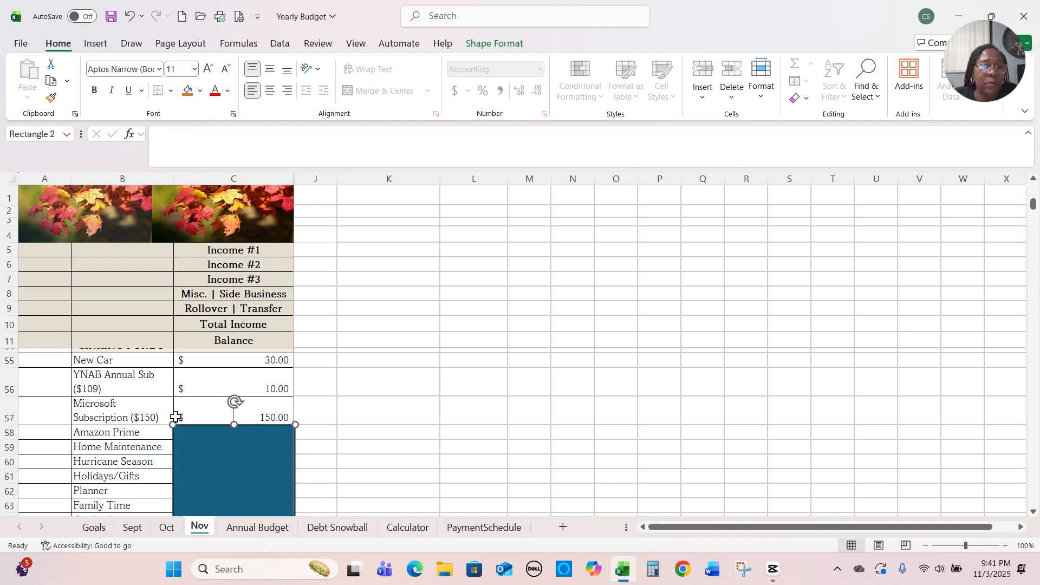
drag(230, 457, 230, 487)
scroll(378, 425, down, 1)
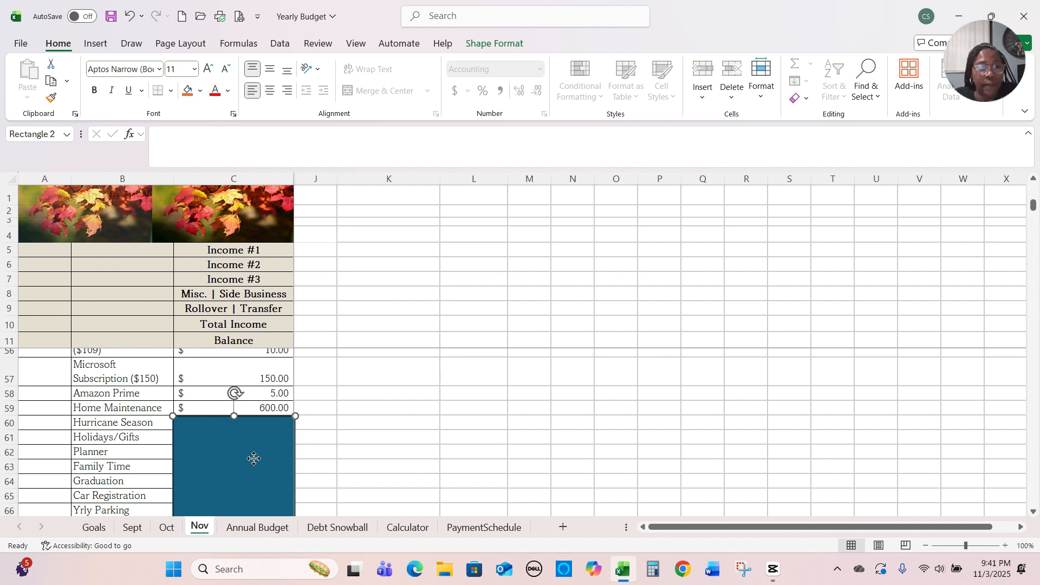
drag(254, 462, 256, 476)
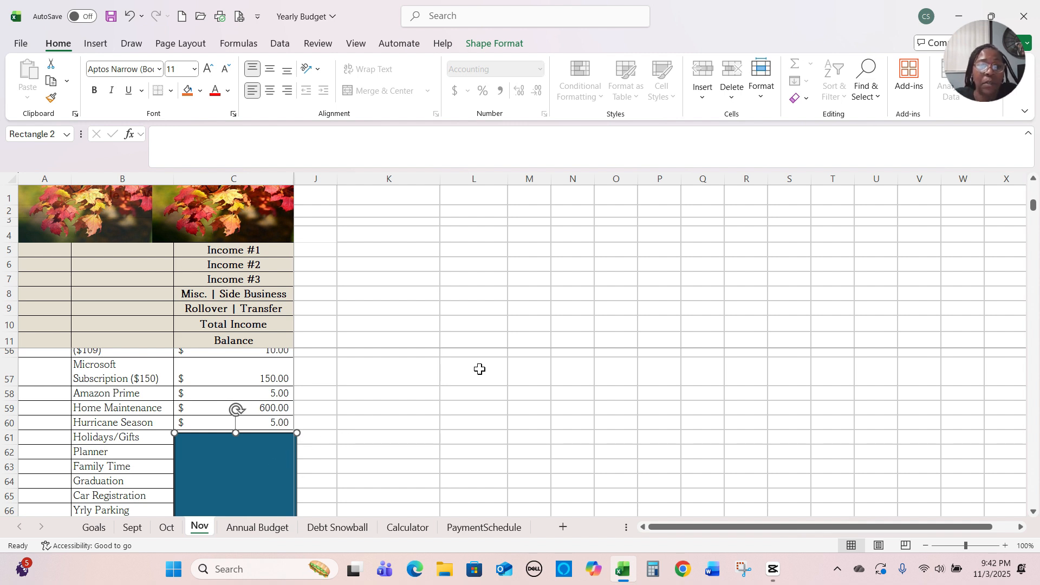
Lower the cover rectangle to uncover the sinking fund amounts from Holidays/Gifts through Passport and the TOTAL SF row.
scroll(481, 370, down, 1)
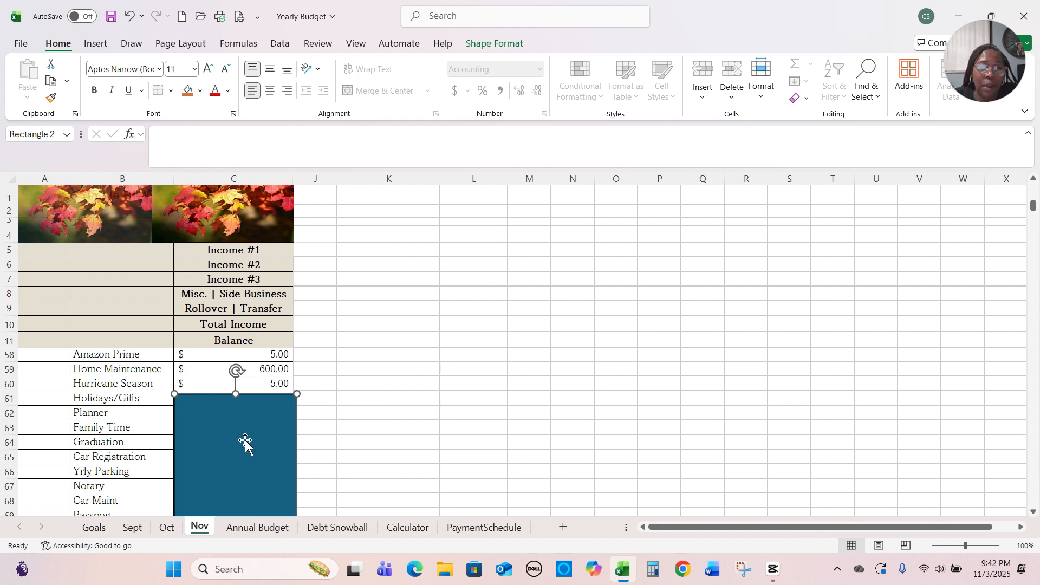
mouse_move(244, 440)
mouse_down()
mouse_move(253, 466)
mouse_move(262, 406)
mouse_move(244, 401)
mouse_move(245, 433)
mouse_up()
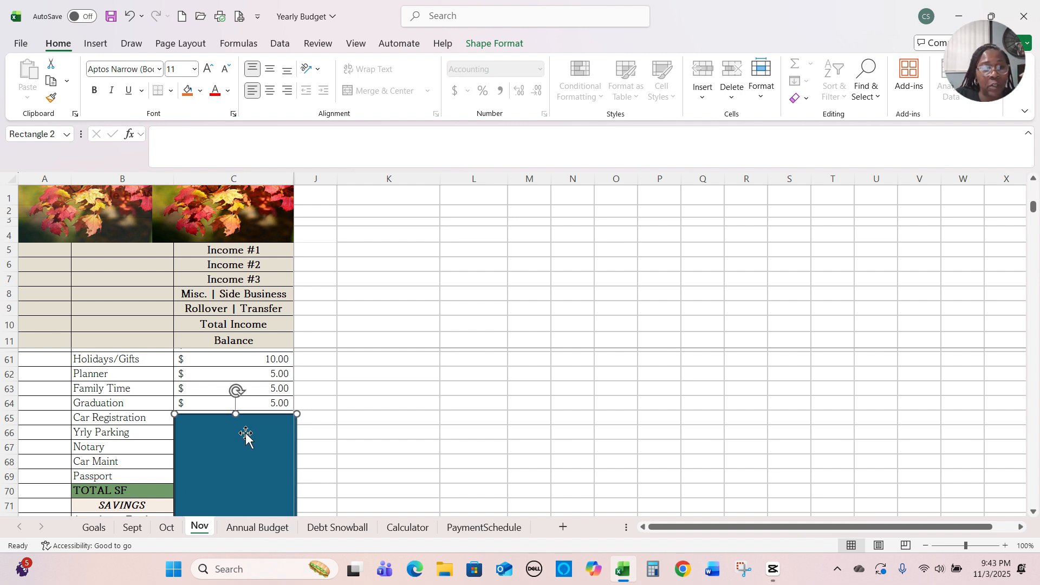
drag(245, 433, 234, 498)
scroll(401, 430, down, 1)
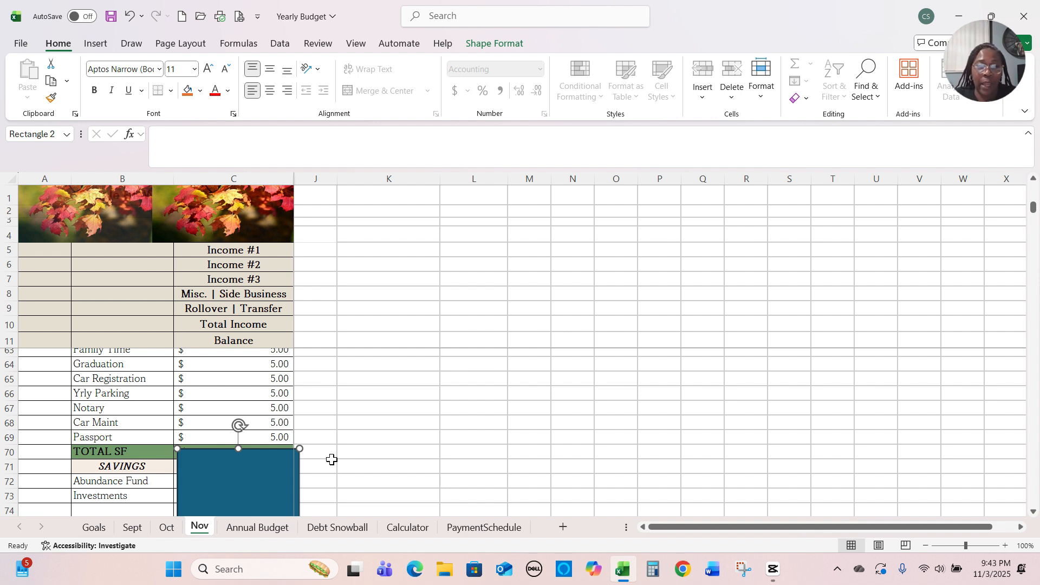
drag(226, 473, 234, 481)
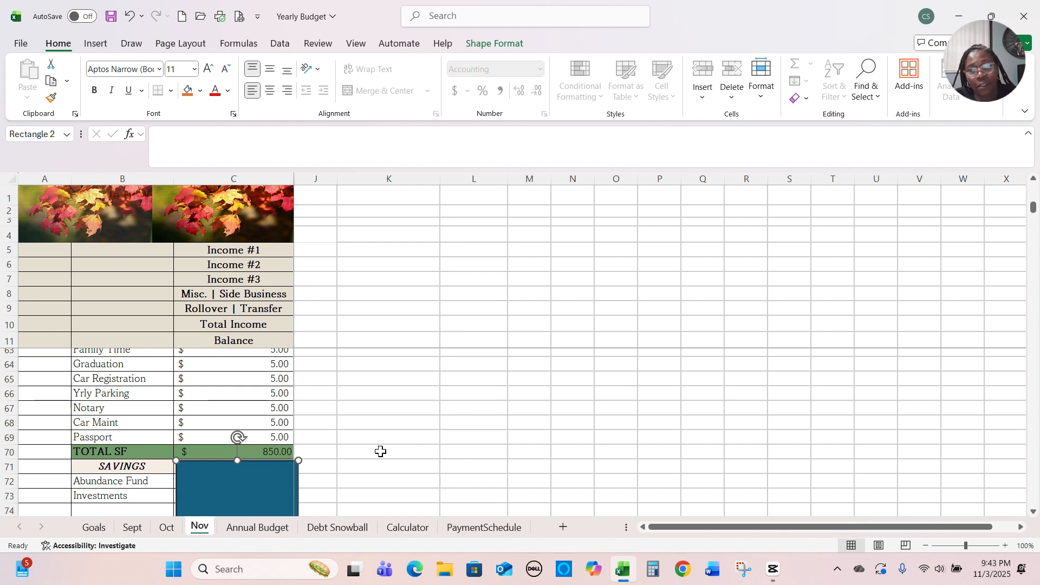
Move the cover rectangle below row 76 to uncover the SAVINGS amounts for Abundance Fund, Investments and TOTAL SAVED.
scroll(382, 451, down, 2)
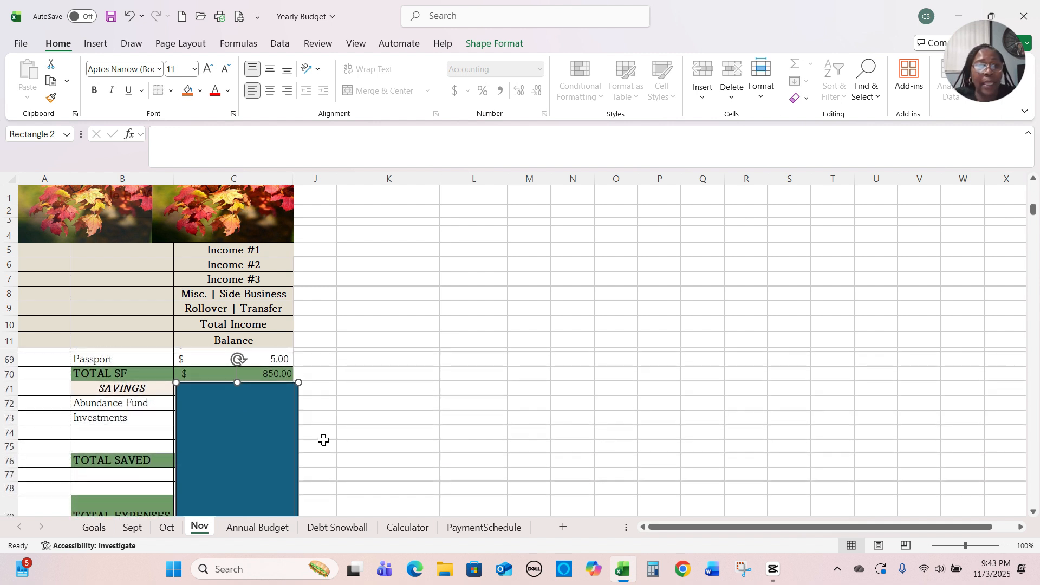
drag(265, 414, 265, 462)
drag(265, 460, 262, 495)
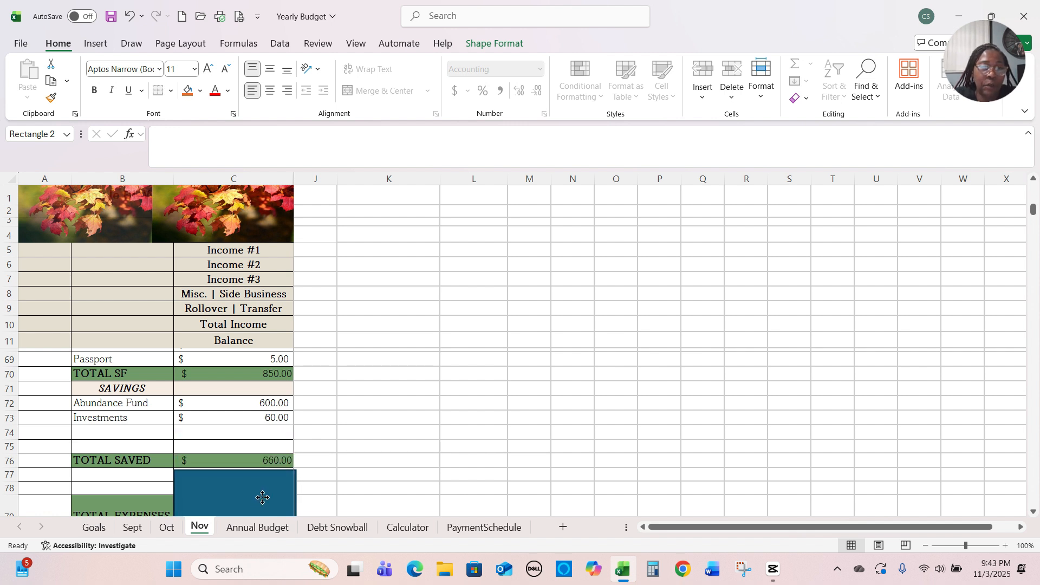
Delete both cover rectangles over the summary rows from TOTAL EXPENSES to BALANCE, then select the November balance cell.
scroll(398, 442, down, 2)
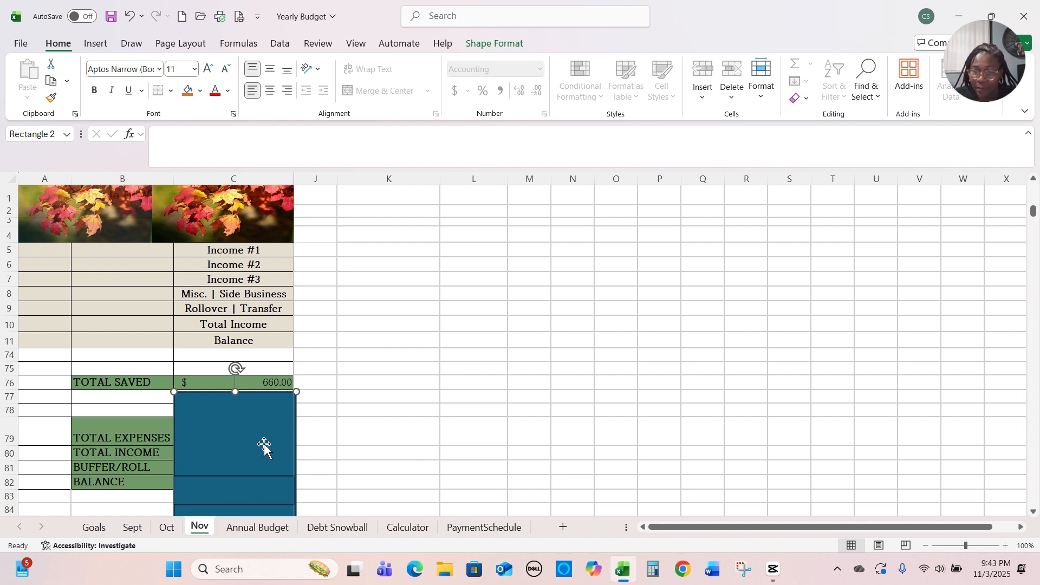
key(Delete)
click(234, 490)
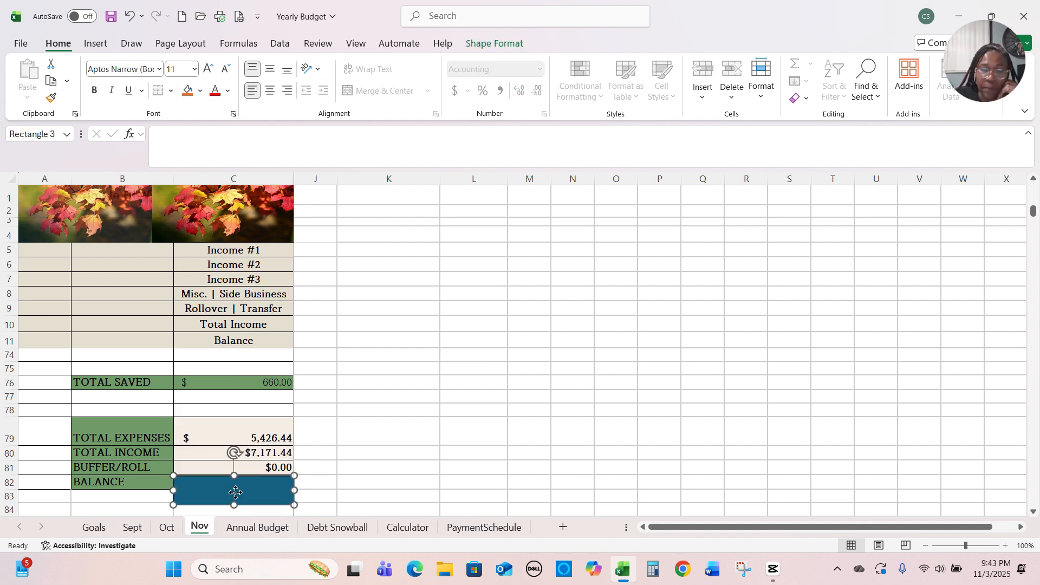
key(Delete)
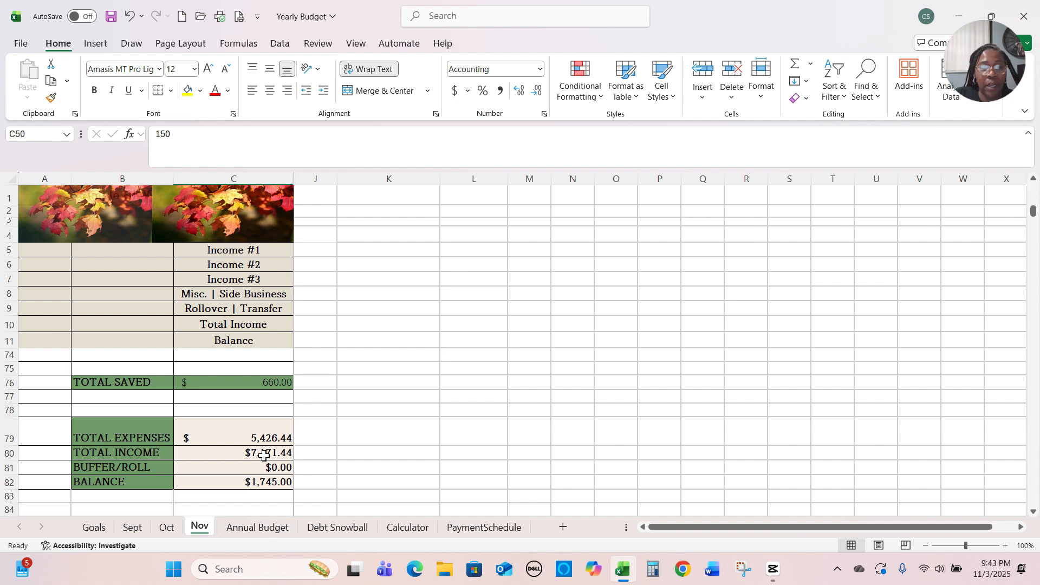
click(262, 484)
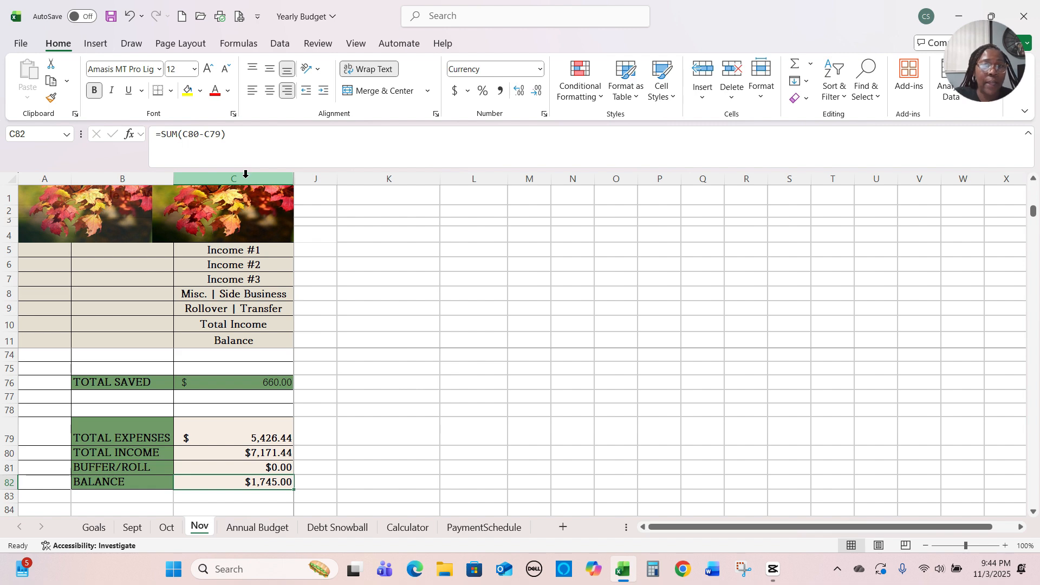
Unhide the pay-period columns between columns C and J on the November sheet.
drag(244, 172, 315, 175)
right_click(317, 180)
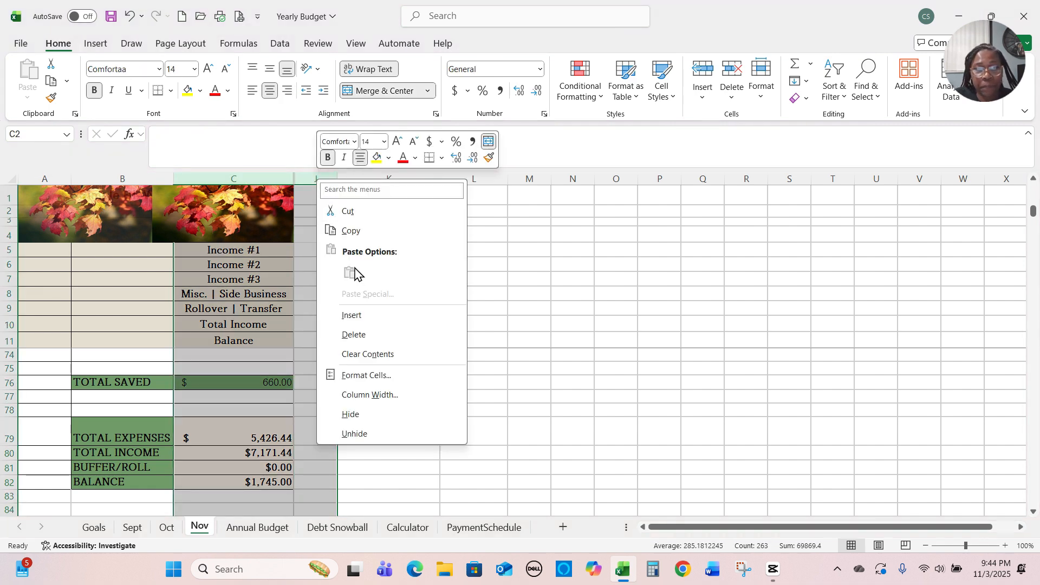
click(367, 434)
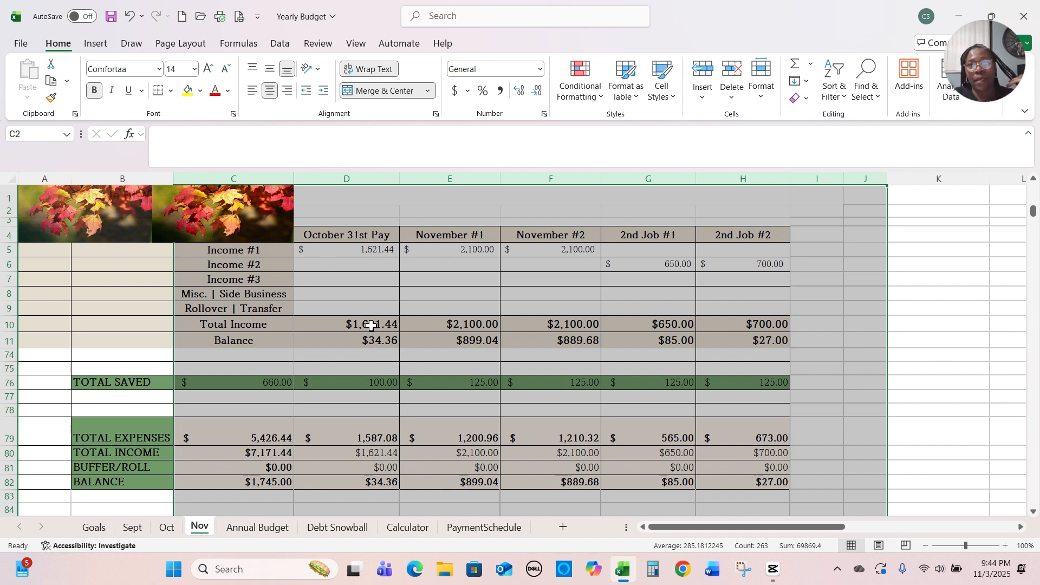
Examine the November pay-period columns, from the savings and sinking fund rows back up to the income and first expense rows.
scroll(344, 310, up, 12)
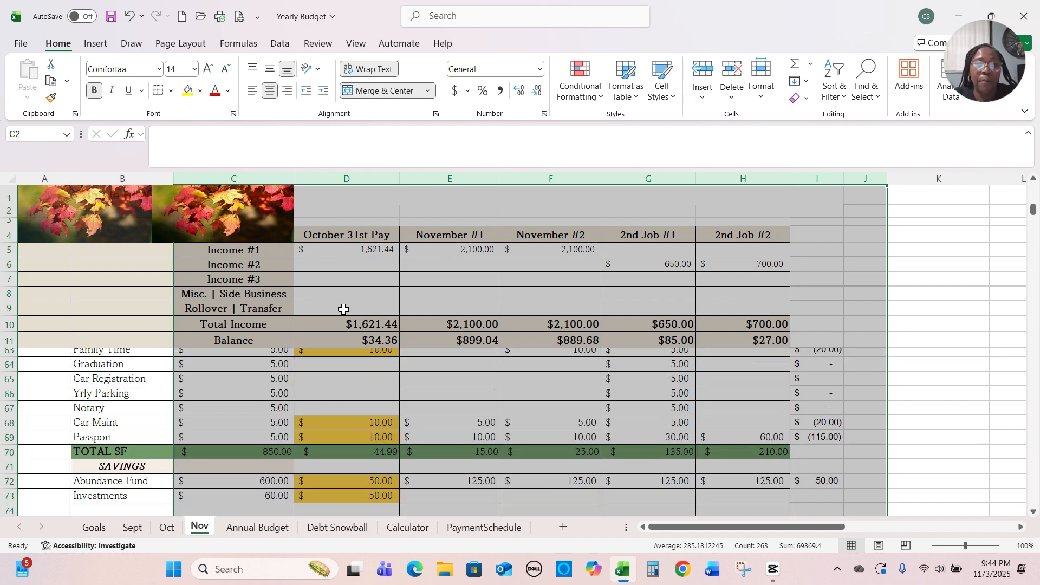
scroll(344, 309, up, 9)
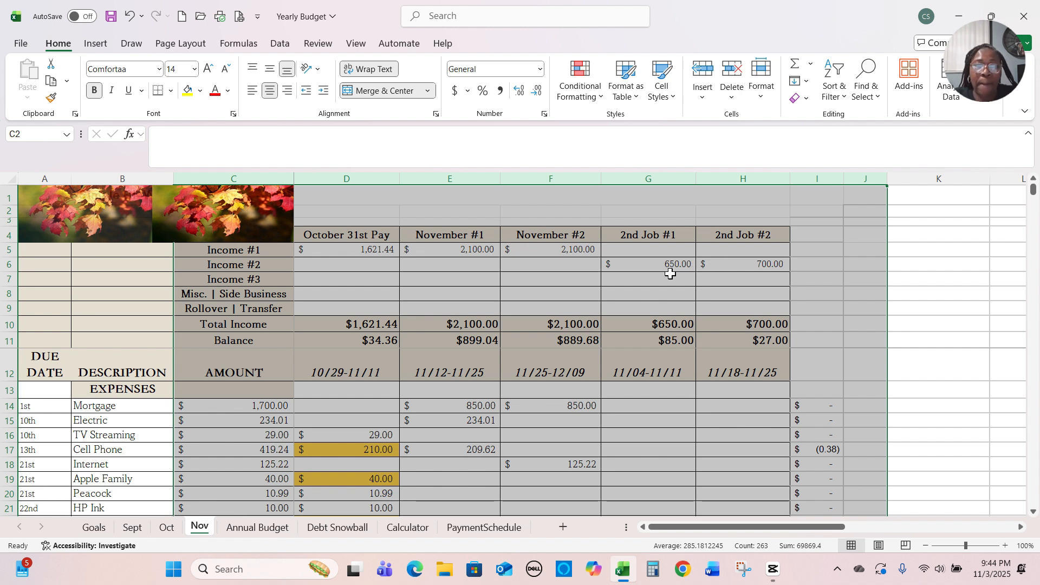
scroll(447, 398, down, 5)
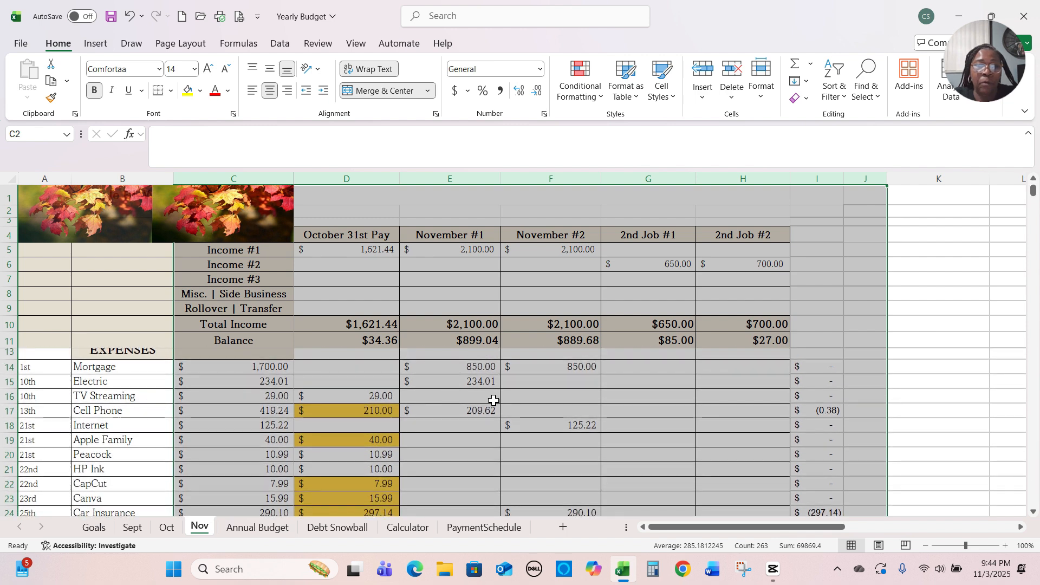
scroll(450, 400, up, 6)
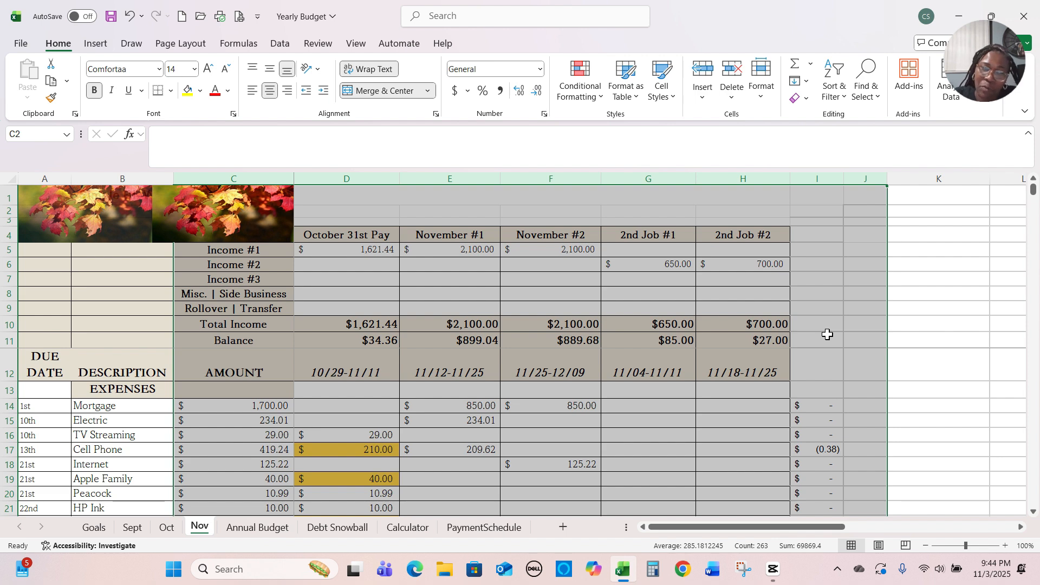
Compare the September and October pay-period layouts with November, and check how November's expenses are allocated across the paychecks.
click(169, 532)
click(135, 530)
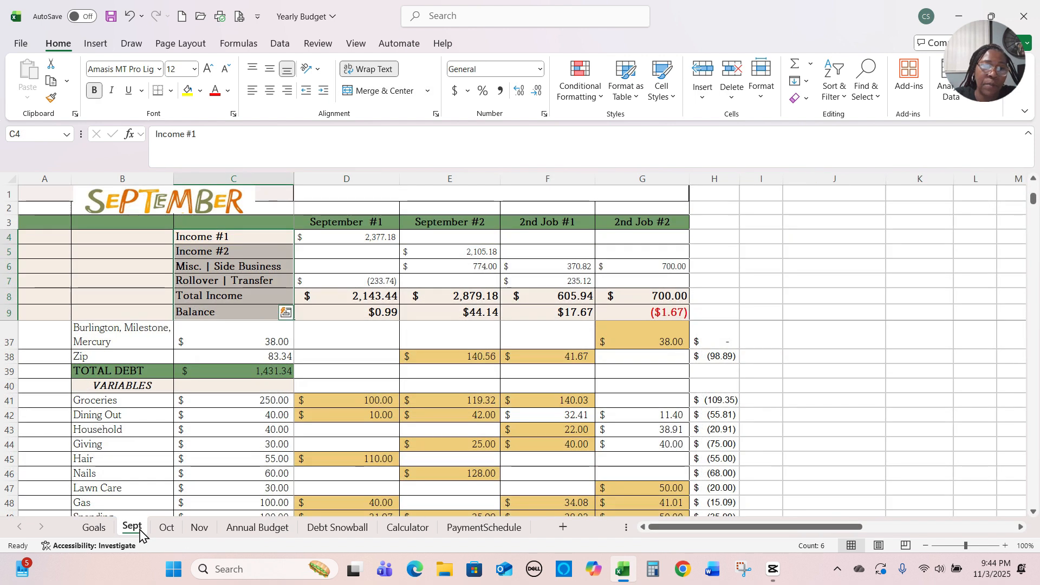
click(200, 531)
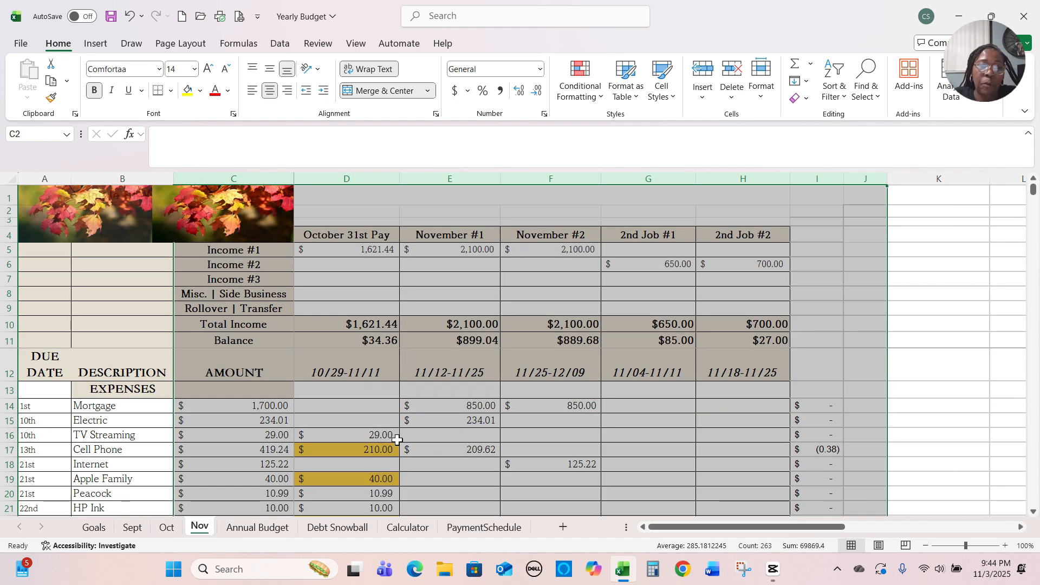
click(161, 531)
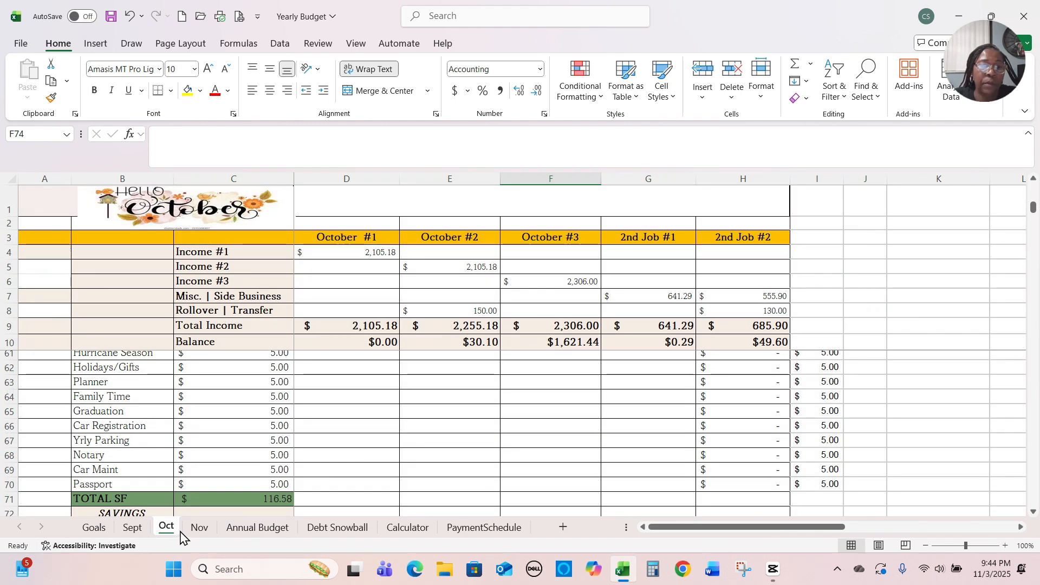
click(198, 529)
click(132, 528)
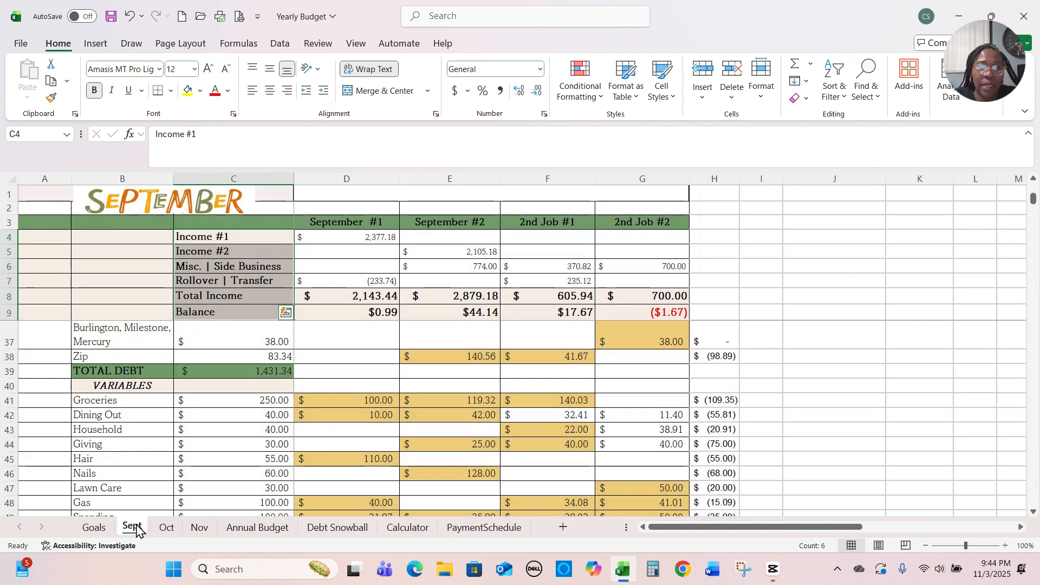
click(200, 529)
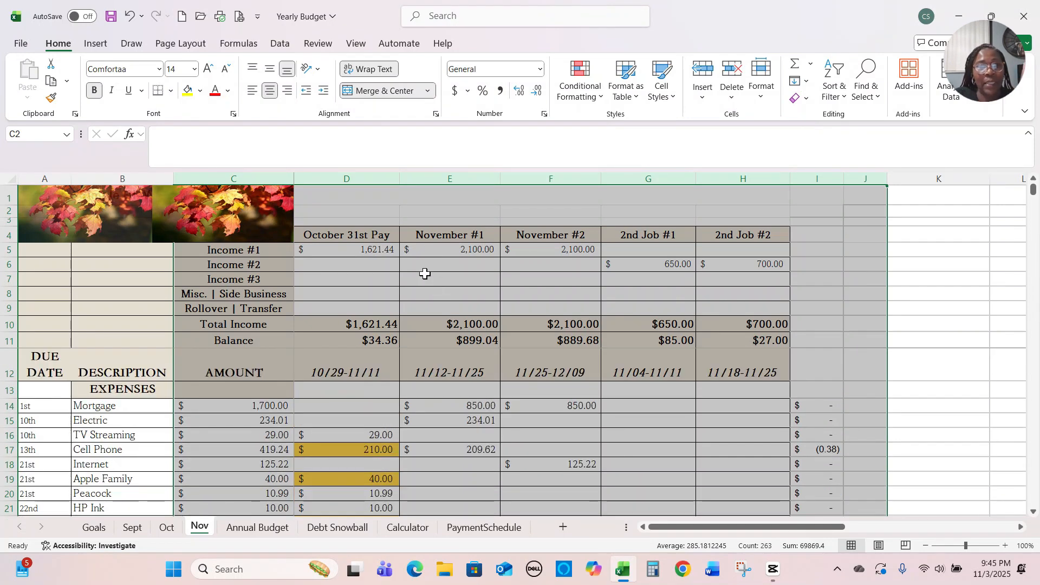
click(328, 268)
scroll(544, 383, down, 2)
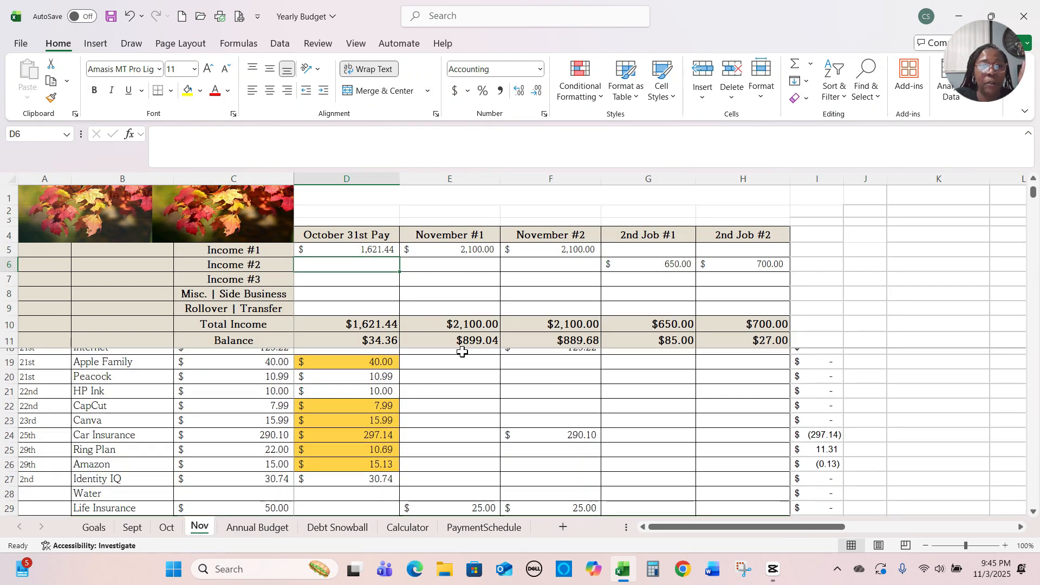
scroll(454, 347, up, 2)
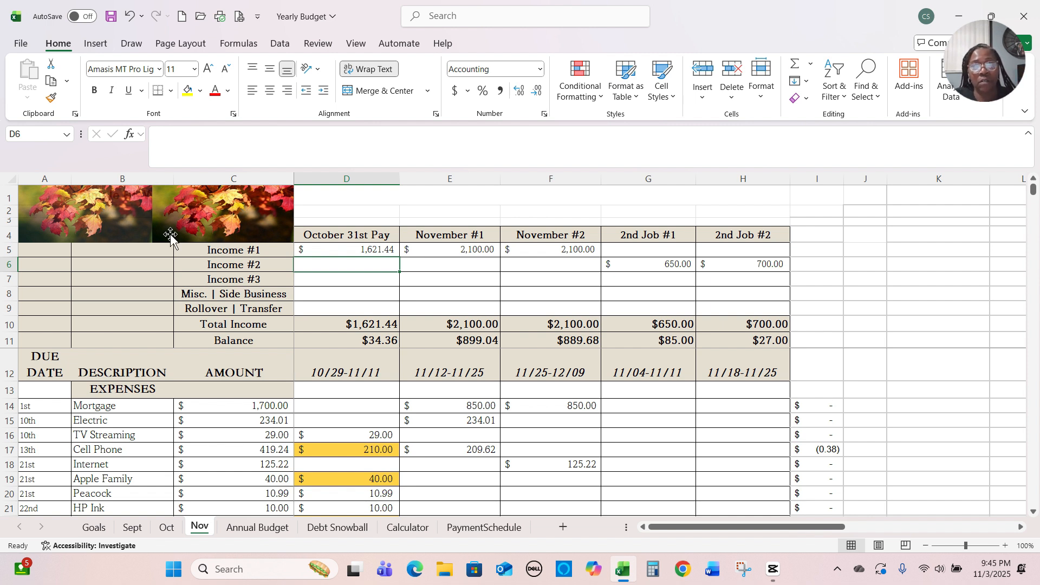
Compare the header picture on the November sheet with the headers on the October and September sheets, ending back on November.
click(183, 205)
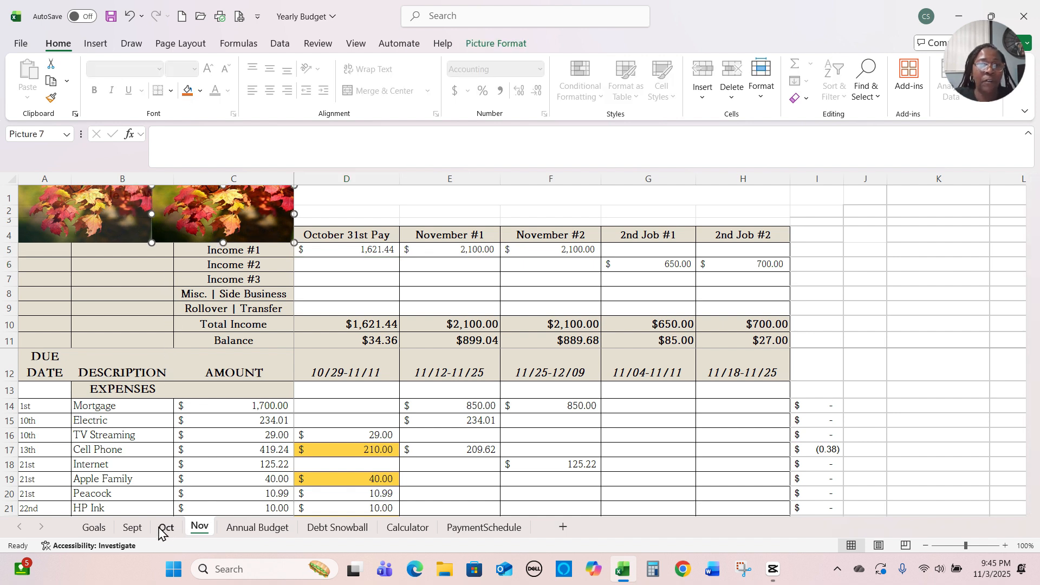
click(167, 528)
scroll(180, 296, up, 12)
scroll(181, 296, up, 3)
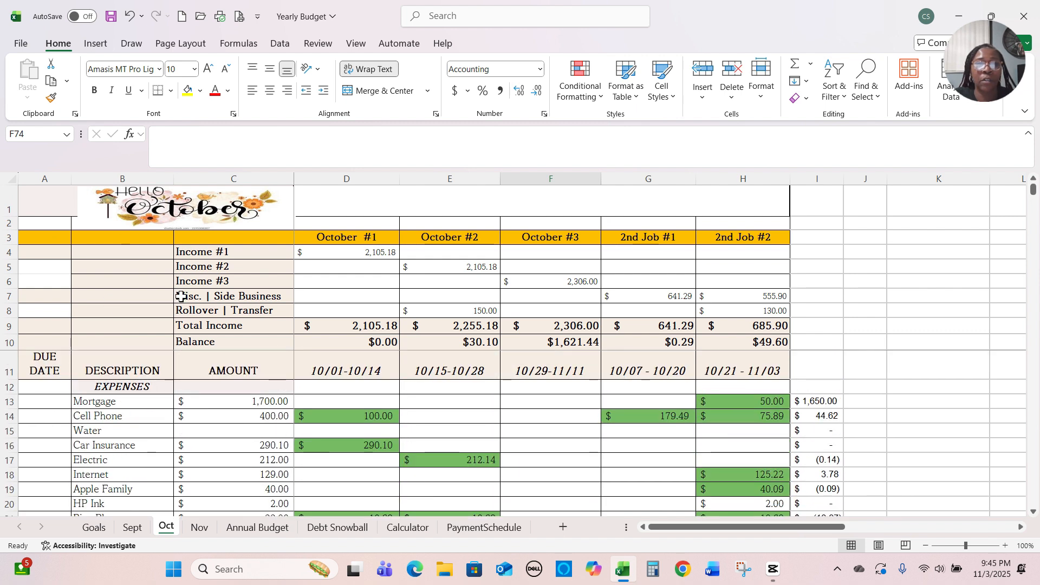
click(106, 283)
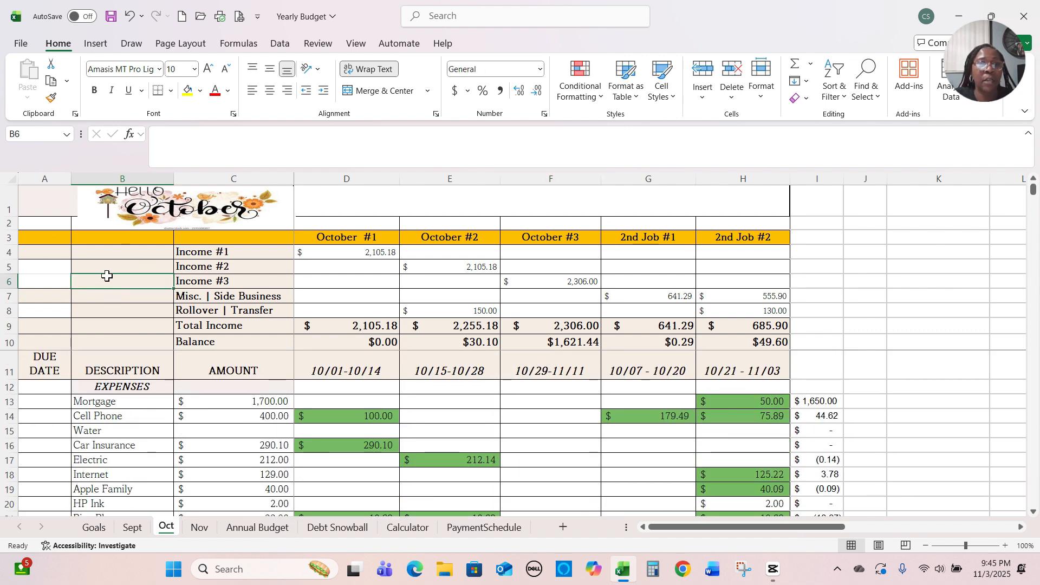
click(124, 201)
click(133, 527)
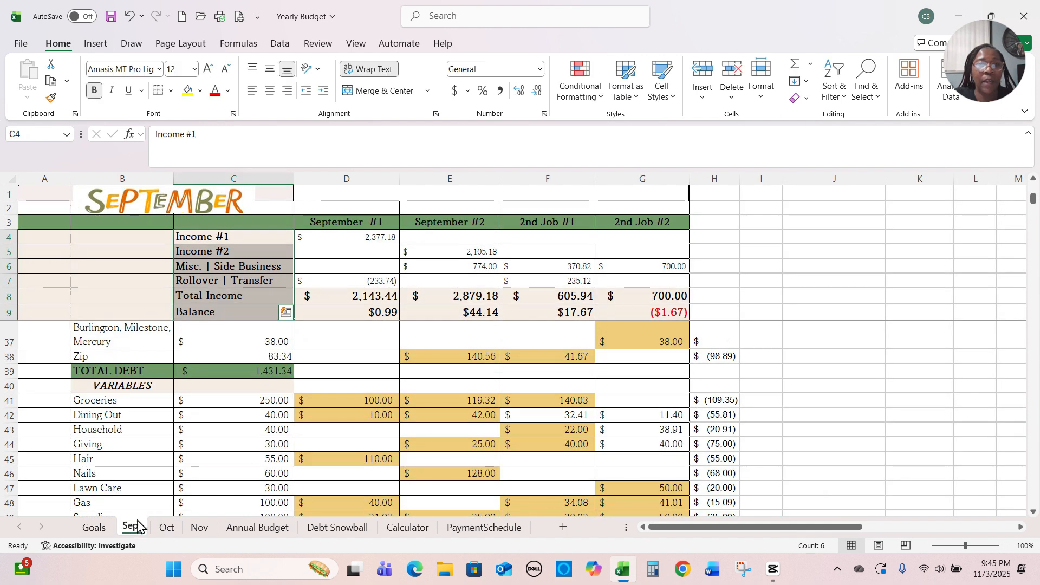
scroll(174, 295, up, 9)
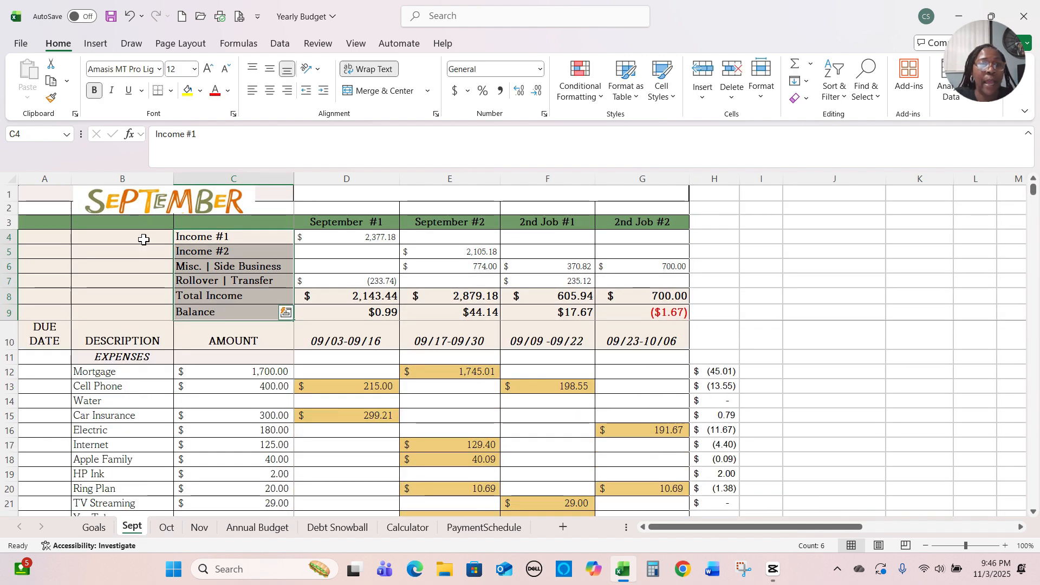
click(199, 534)
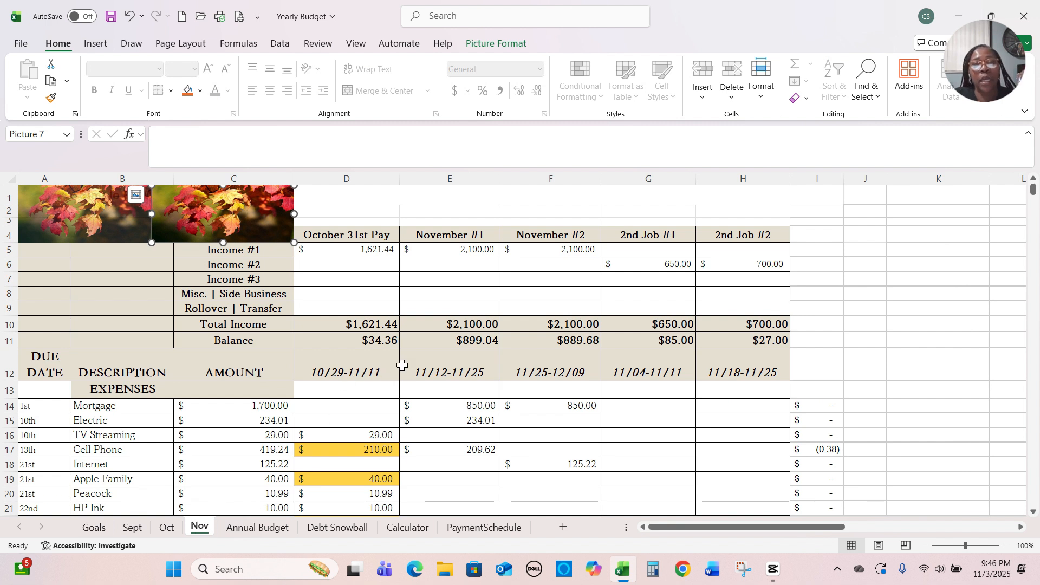